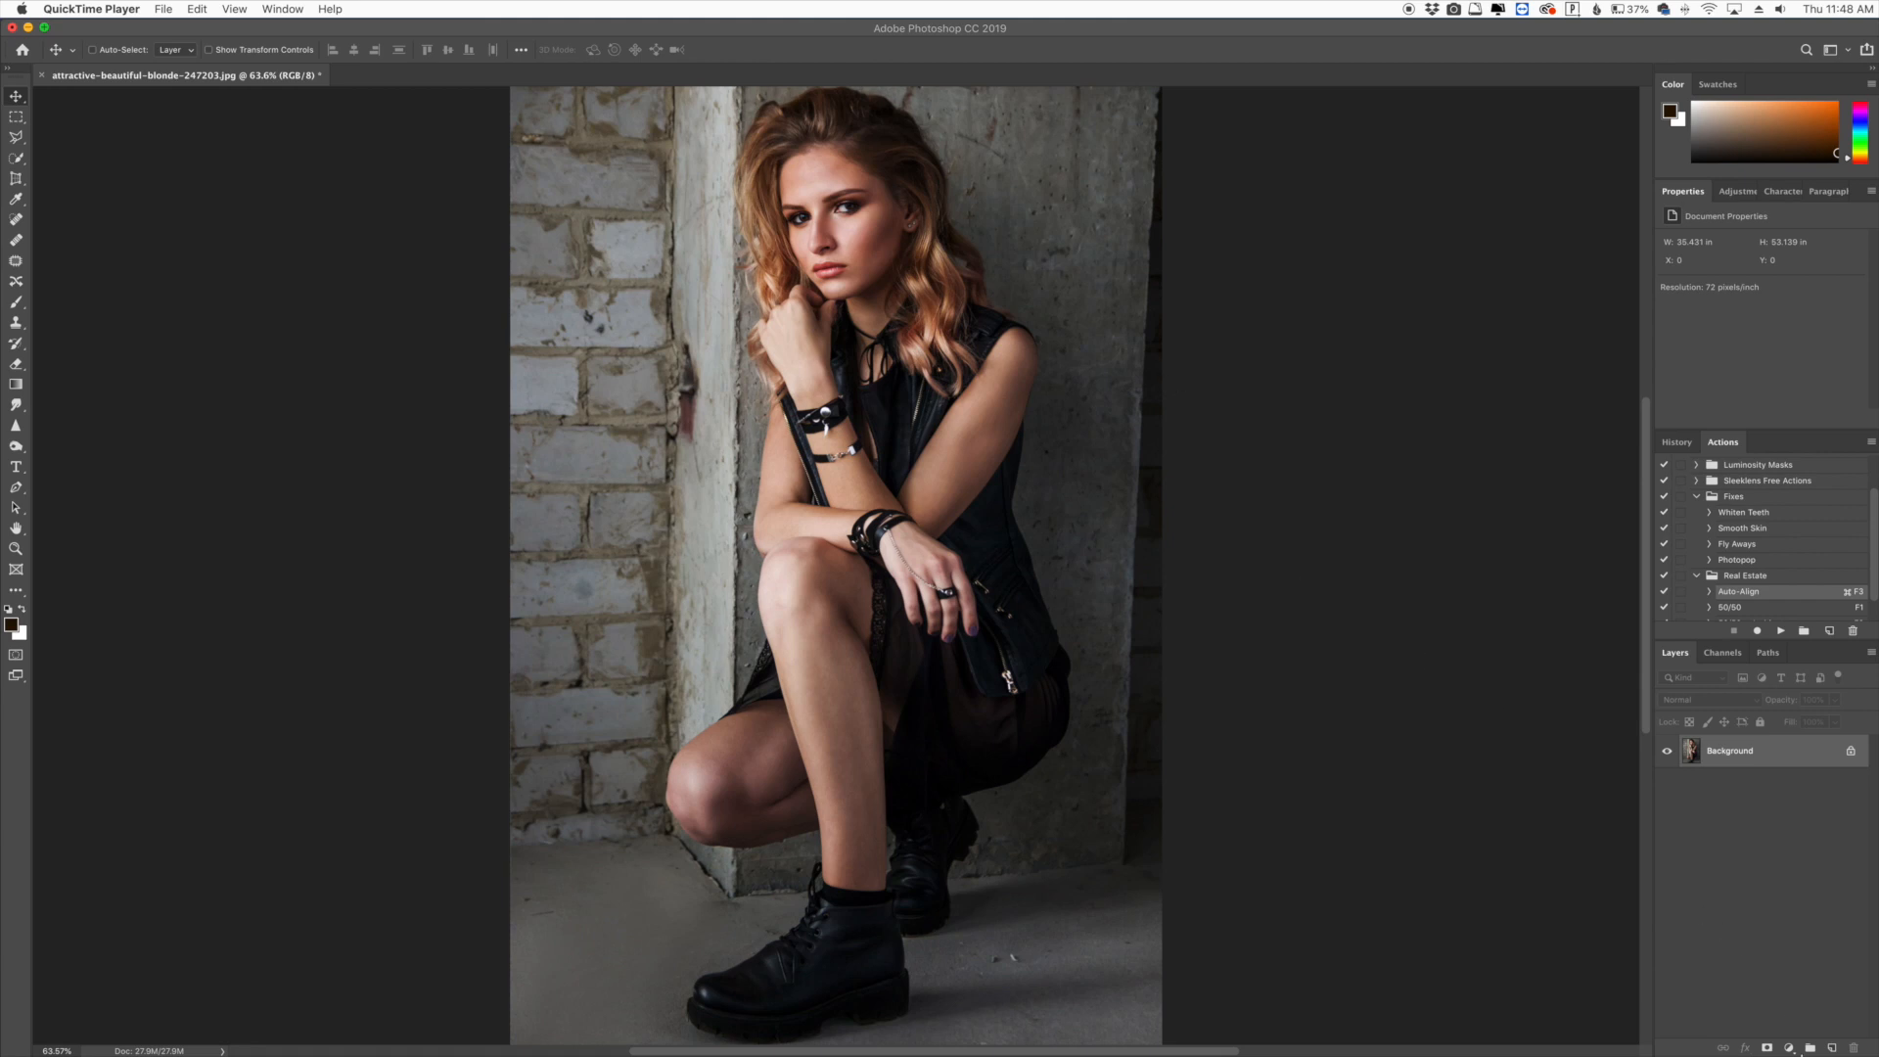
- Add a Gradient Map adjustment layer above the photo and set its blend mode to Soft Light
click(1791, 1051)
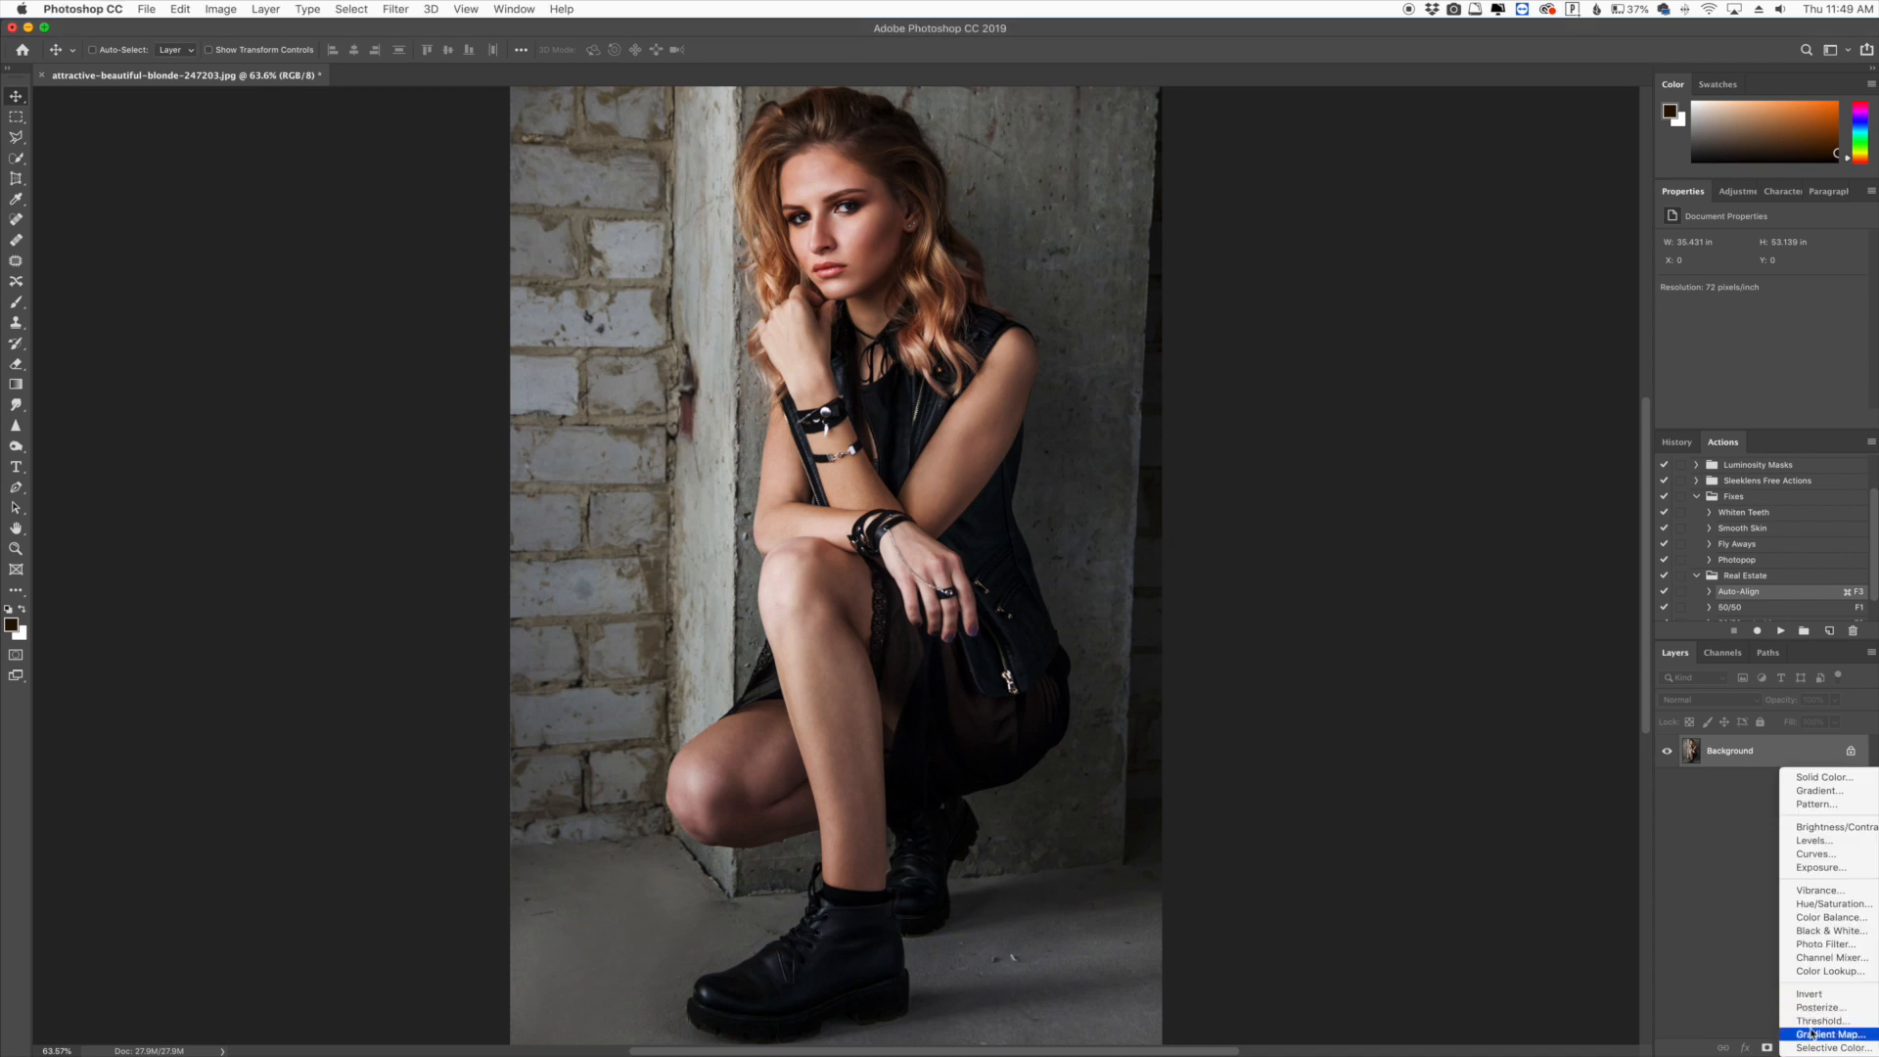
click(1811, 1034)
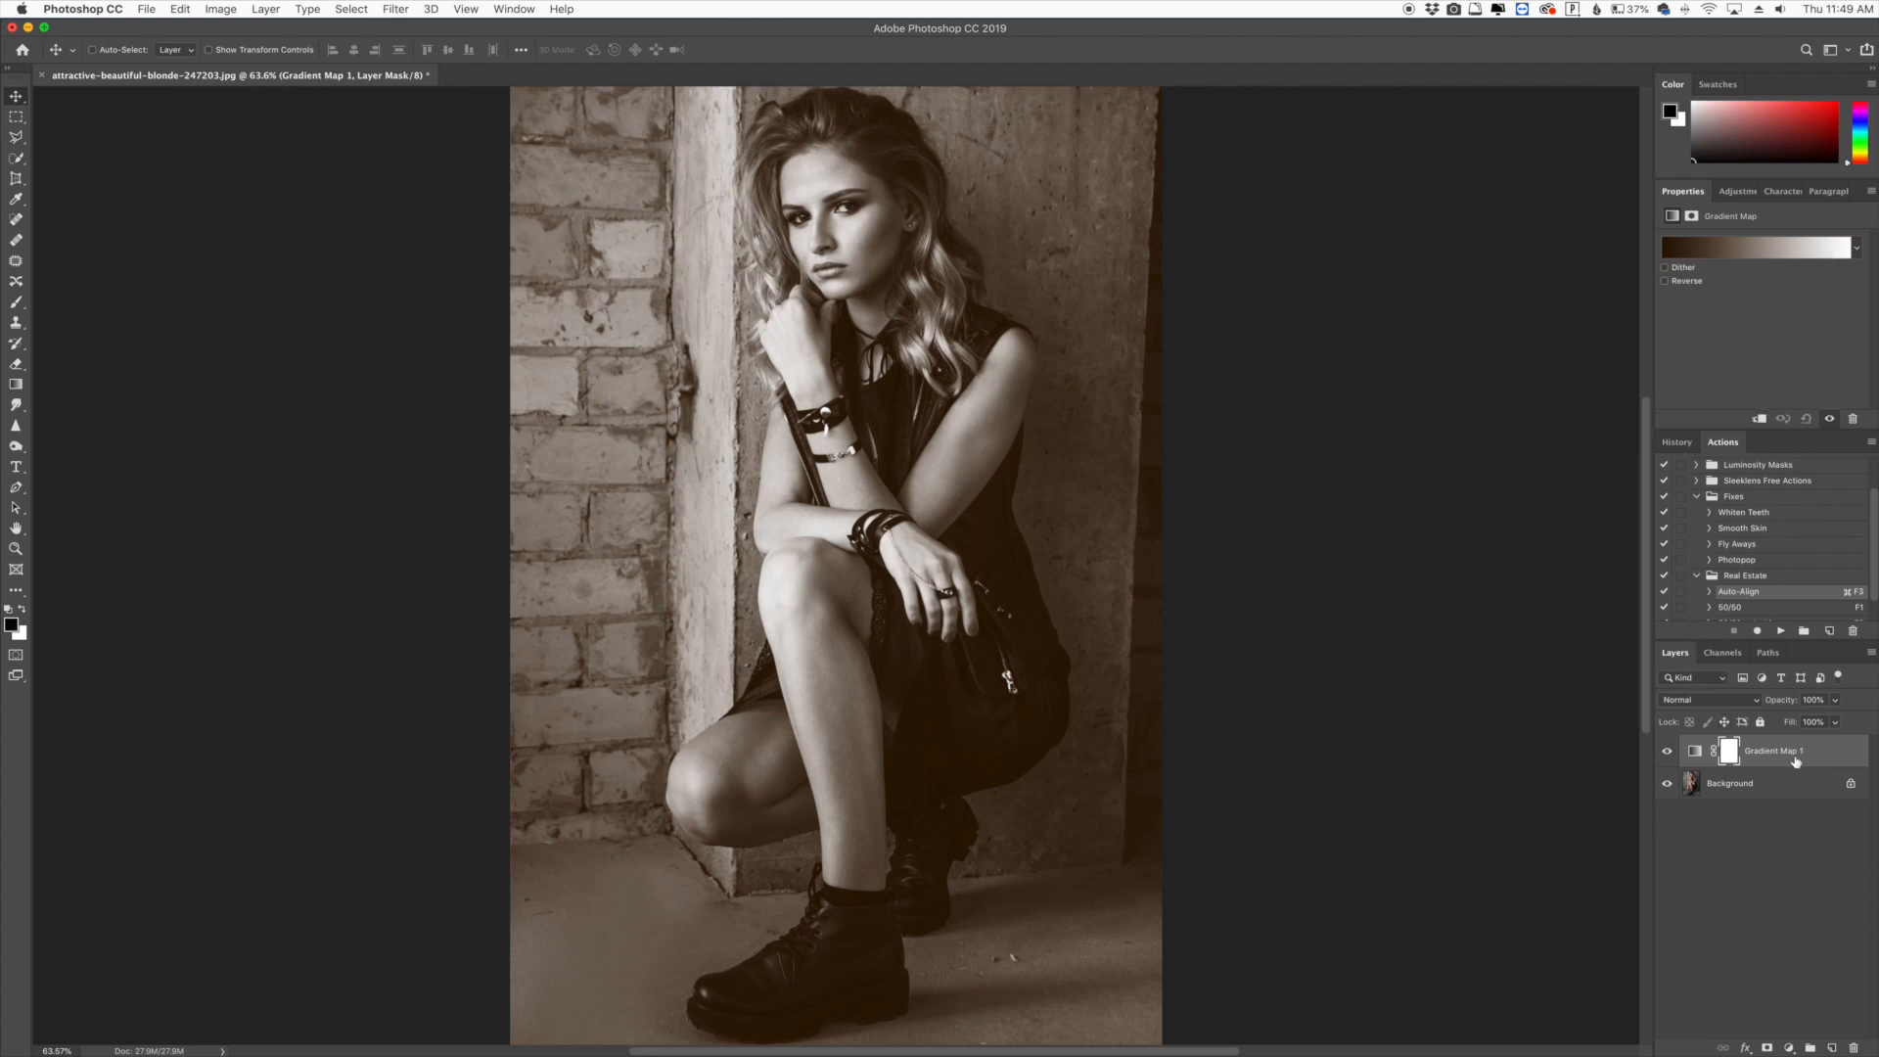
click(1695, 705)
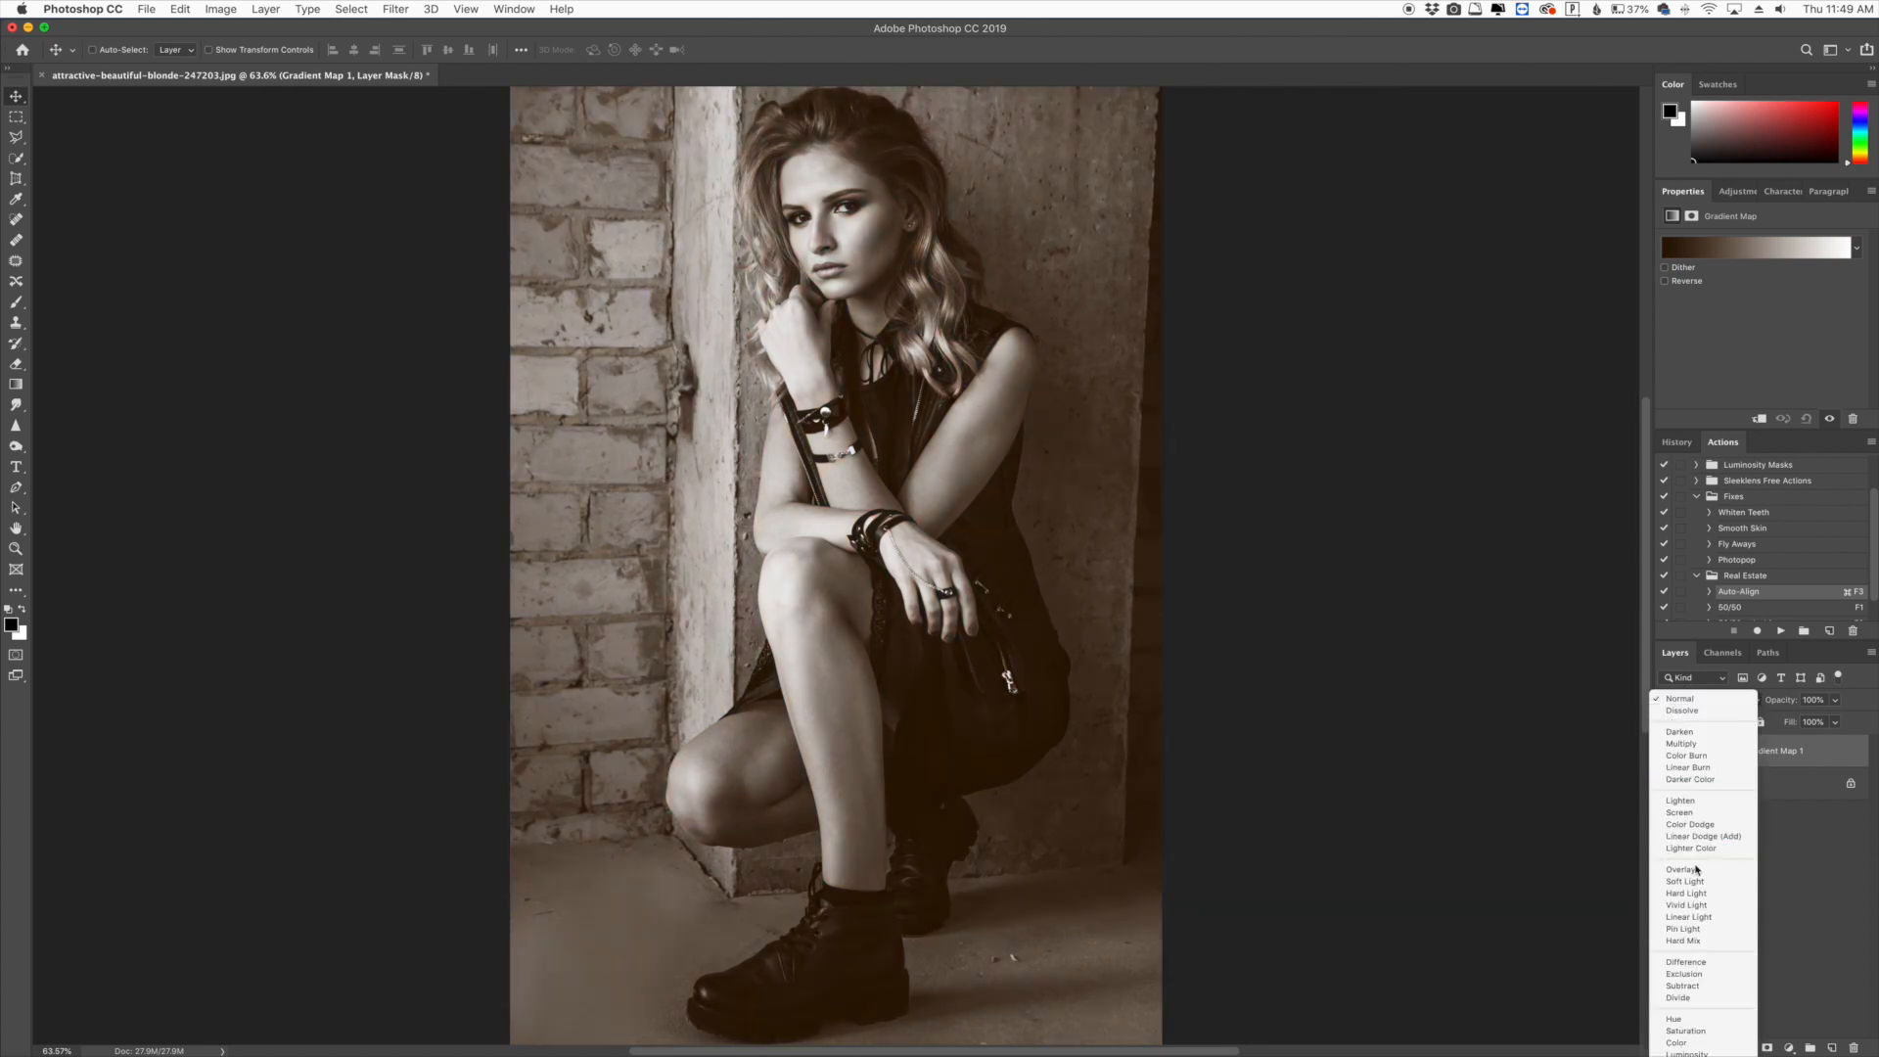
click(1697, 888)
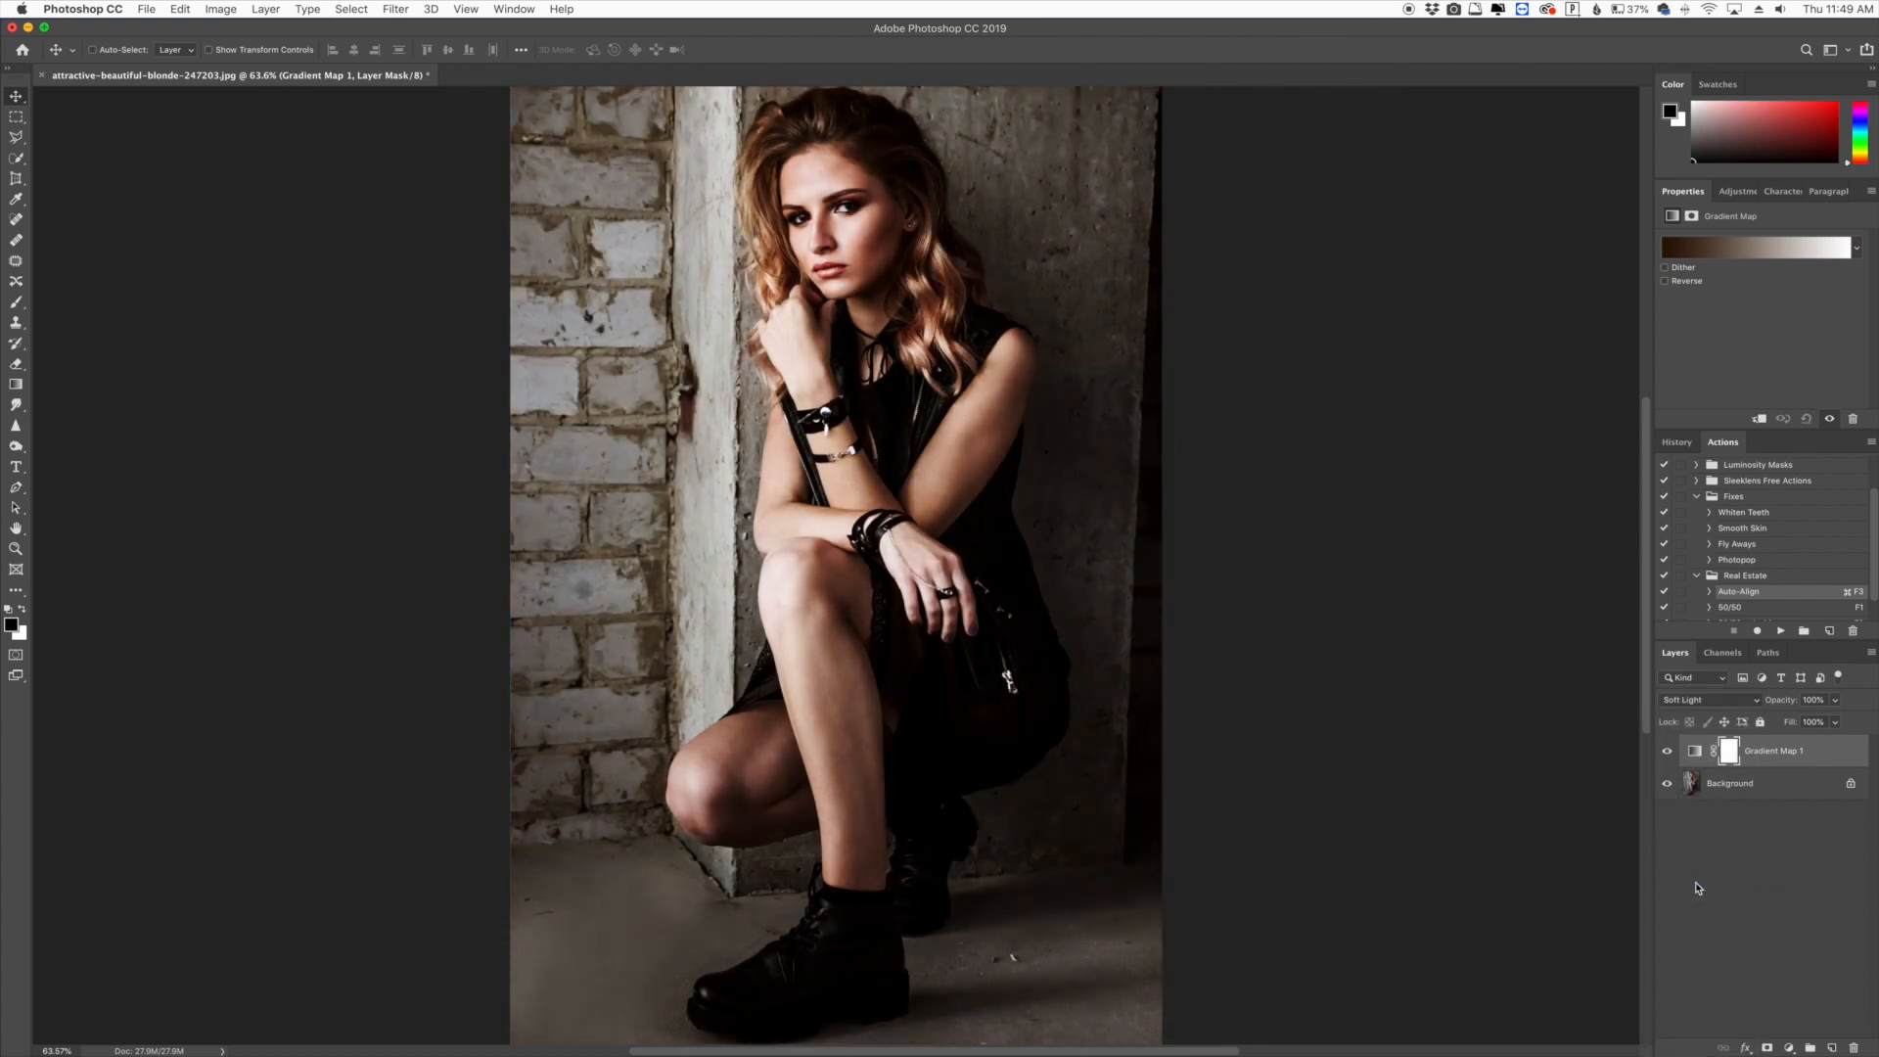
- Toggle the Gradient Map layer's visibility to compare, and open its gradient in the Gradient Editor
click(1669, 751)
click(1668, 751)
click(1727, 251)
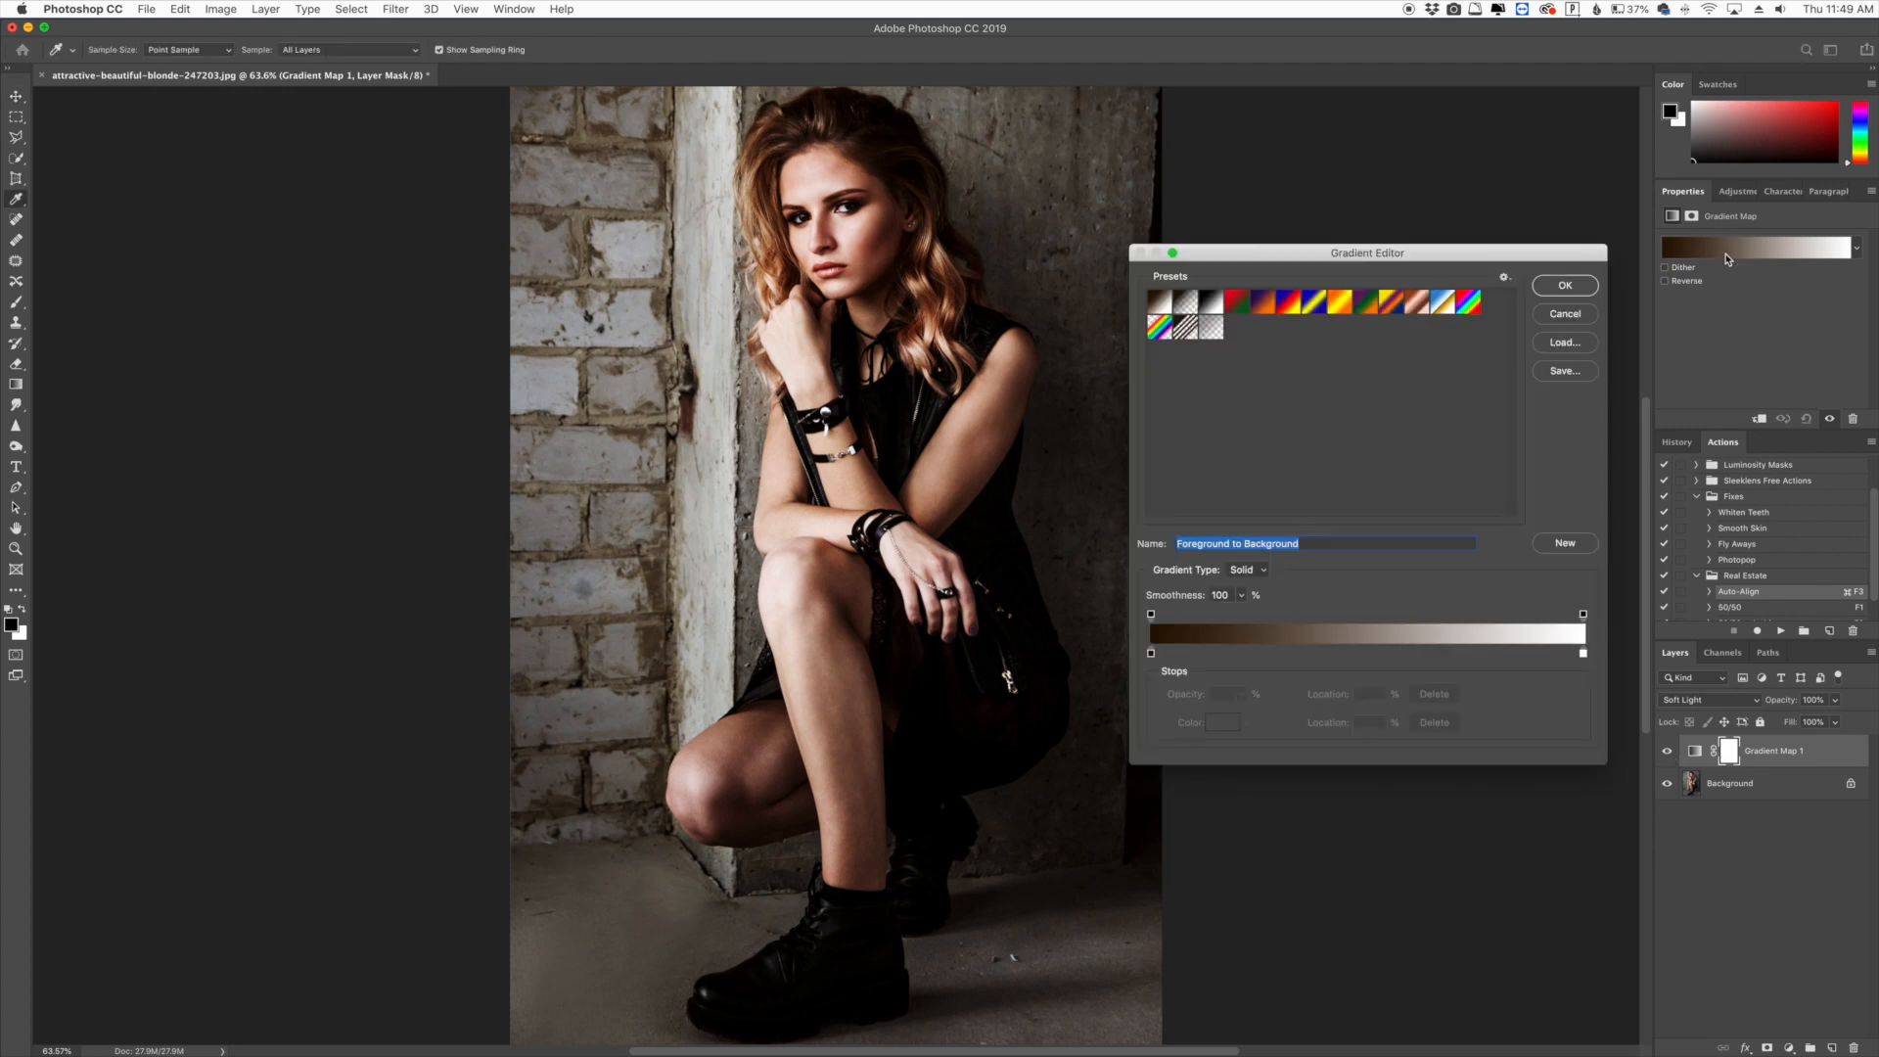
drag(1440, 257, 1473, 298)
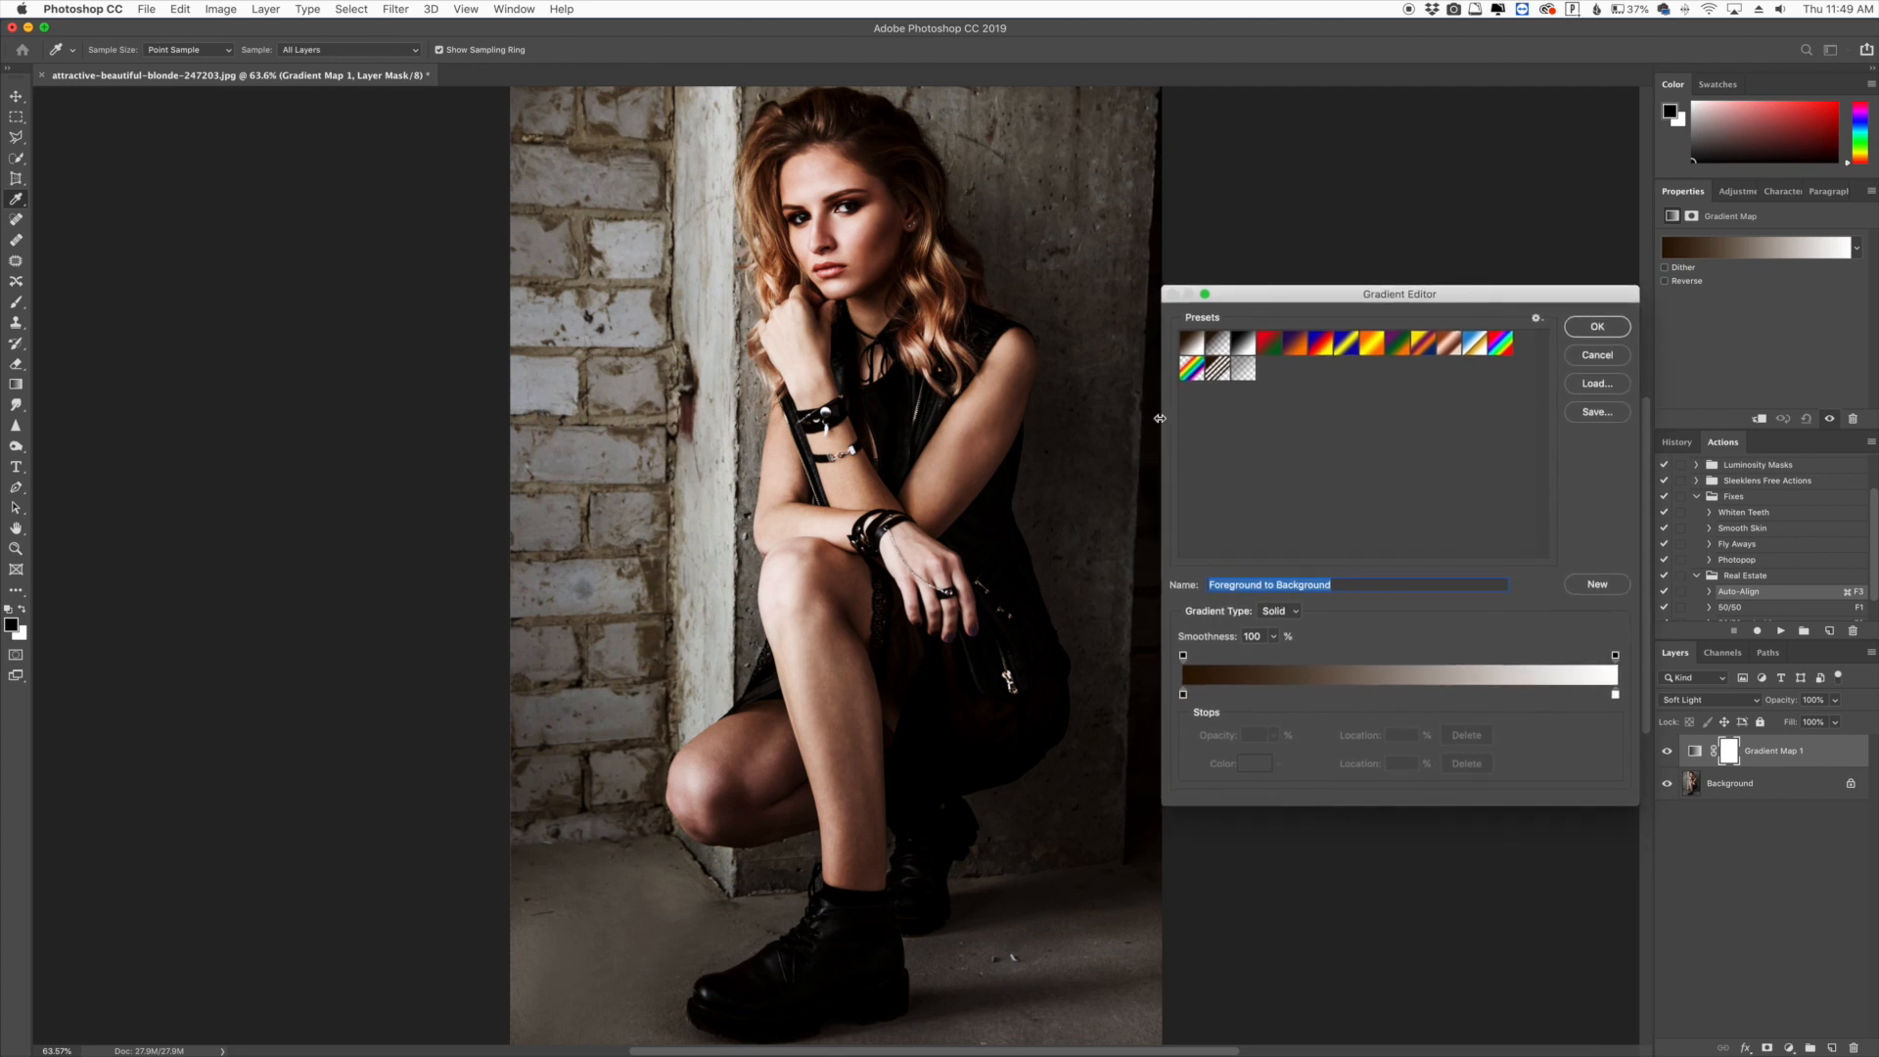
drag(1160, 418, 1175, 418)
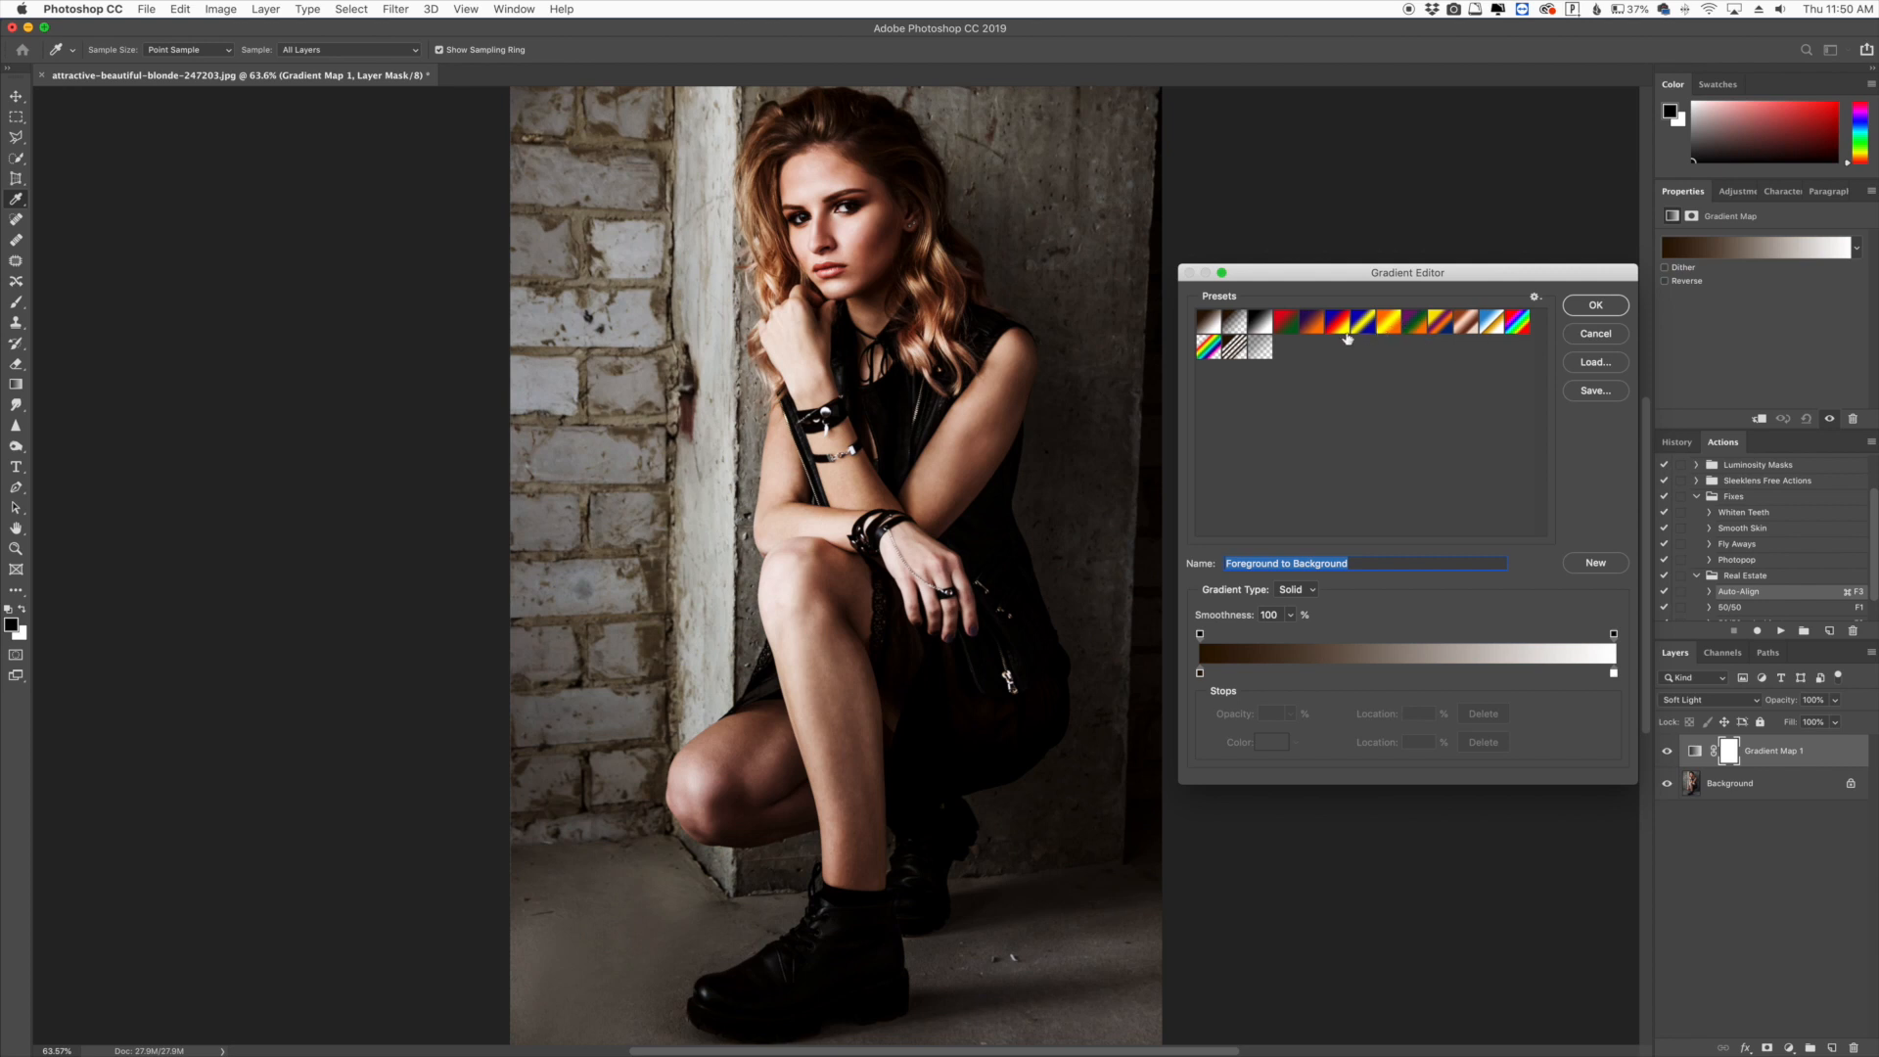
- Preview several gradient presets, ending back on Foreground to Background
click(1313, 328)
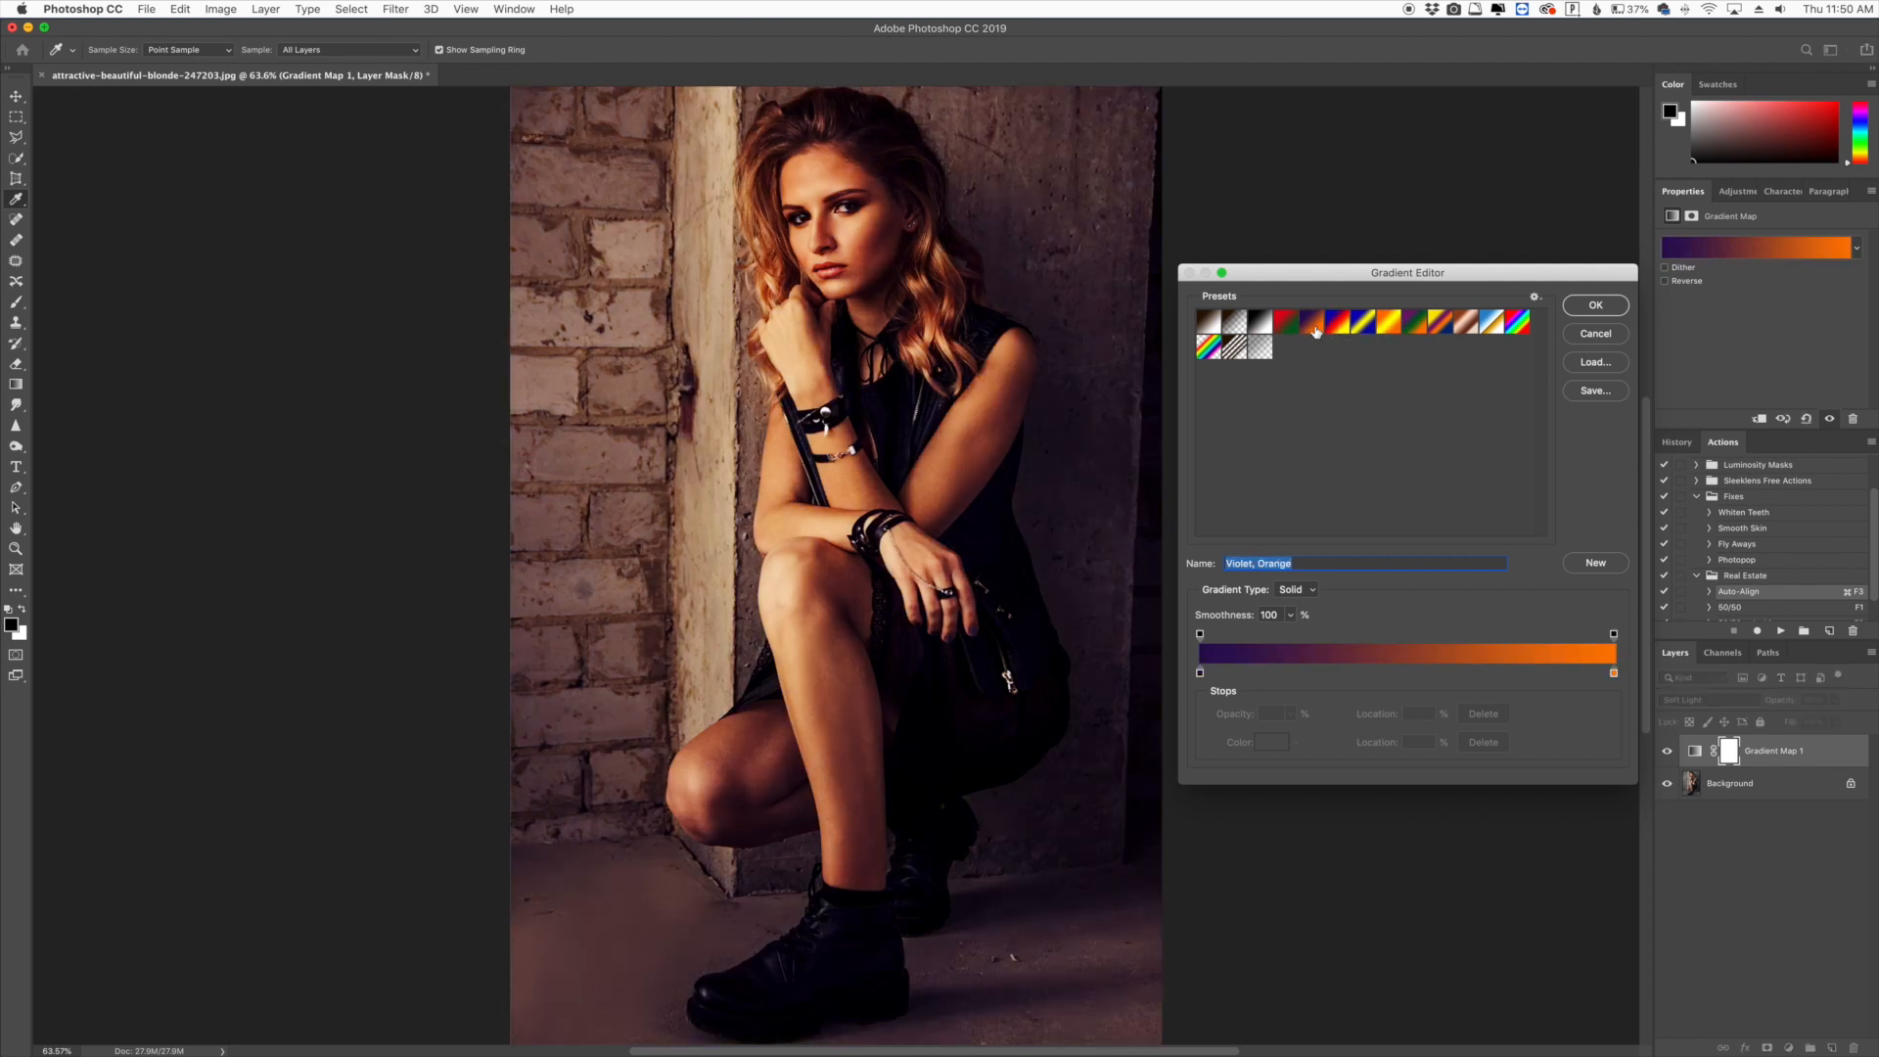
click(1338, 326)
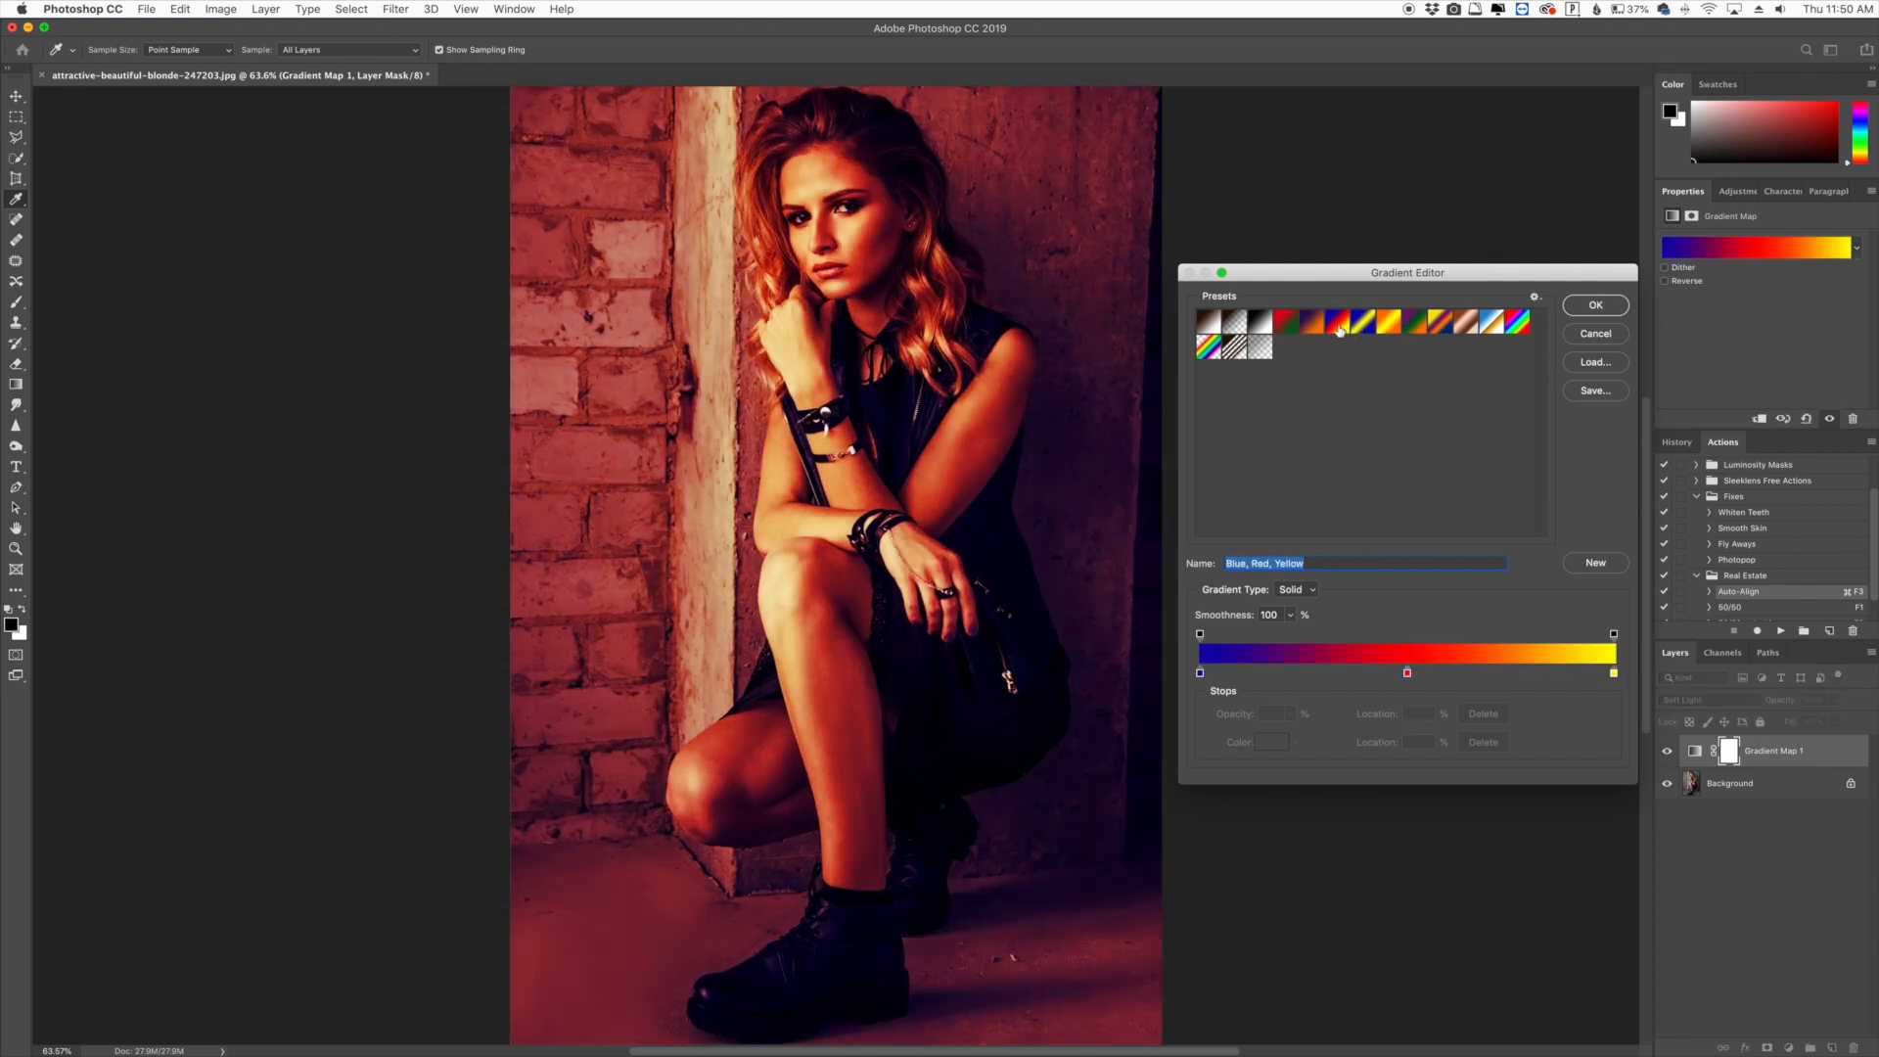
click(1357, 329)
click(1417, 331)
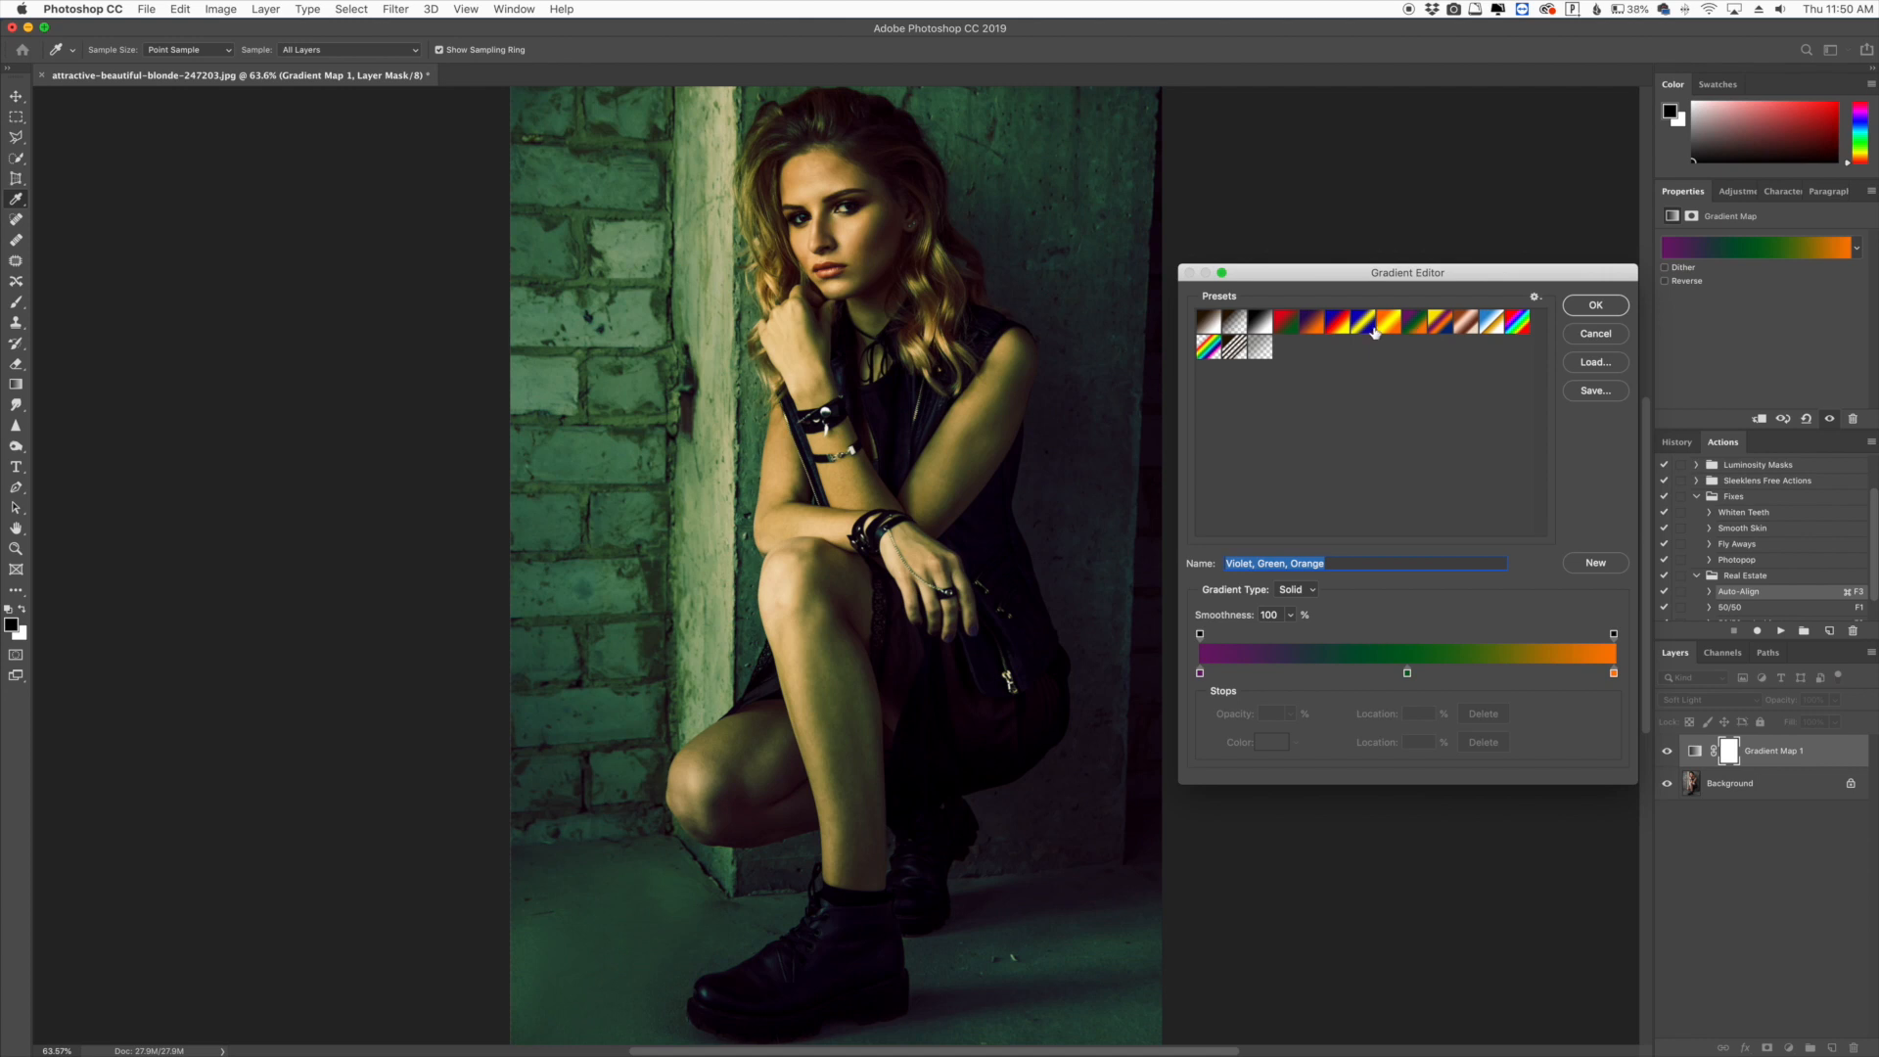
click(1209, 347)
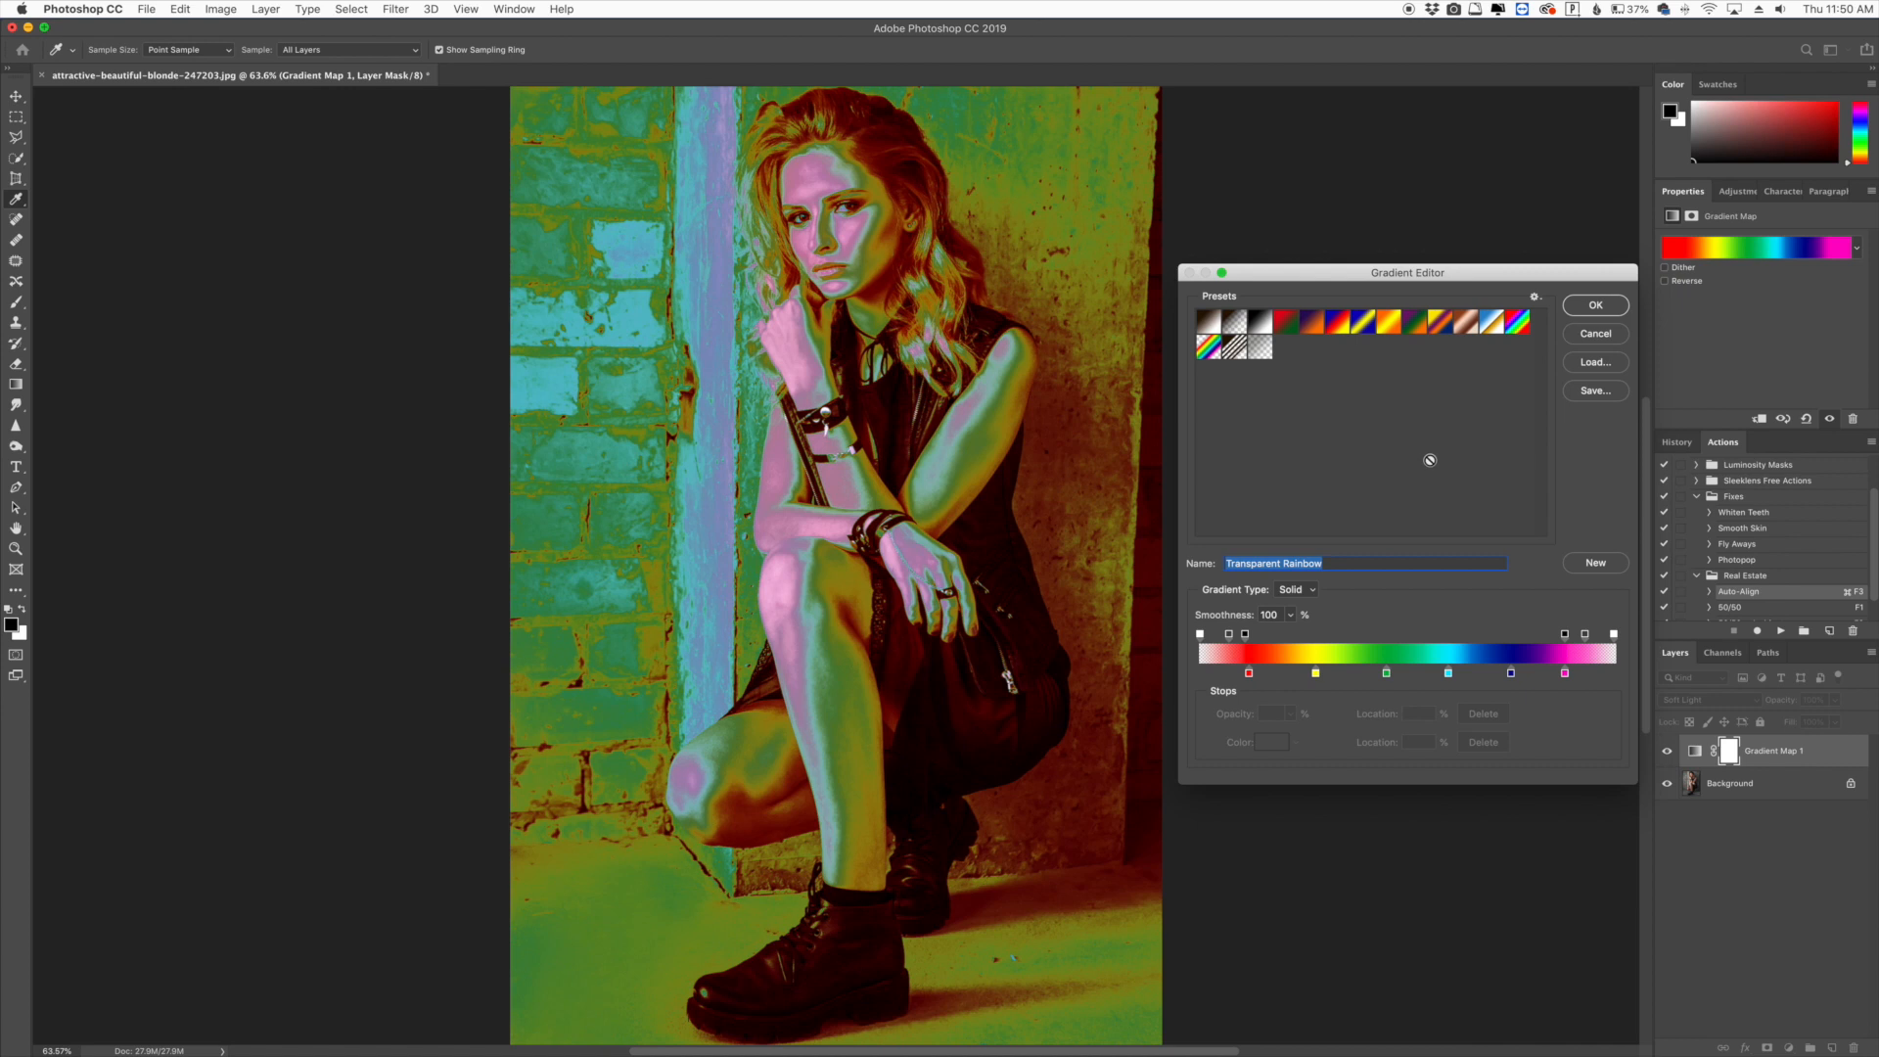
click(1203, 322)
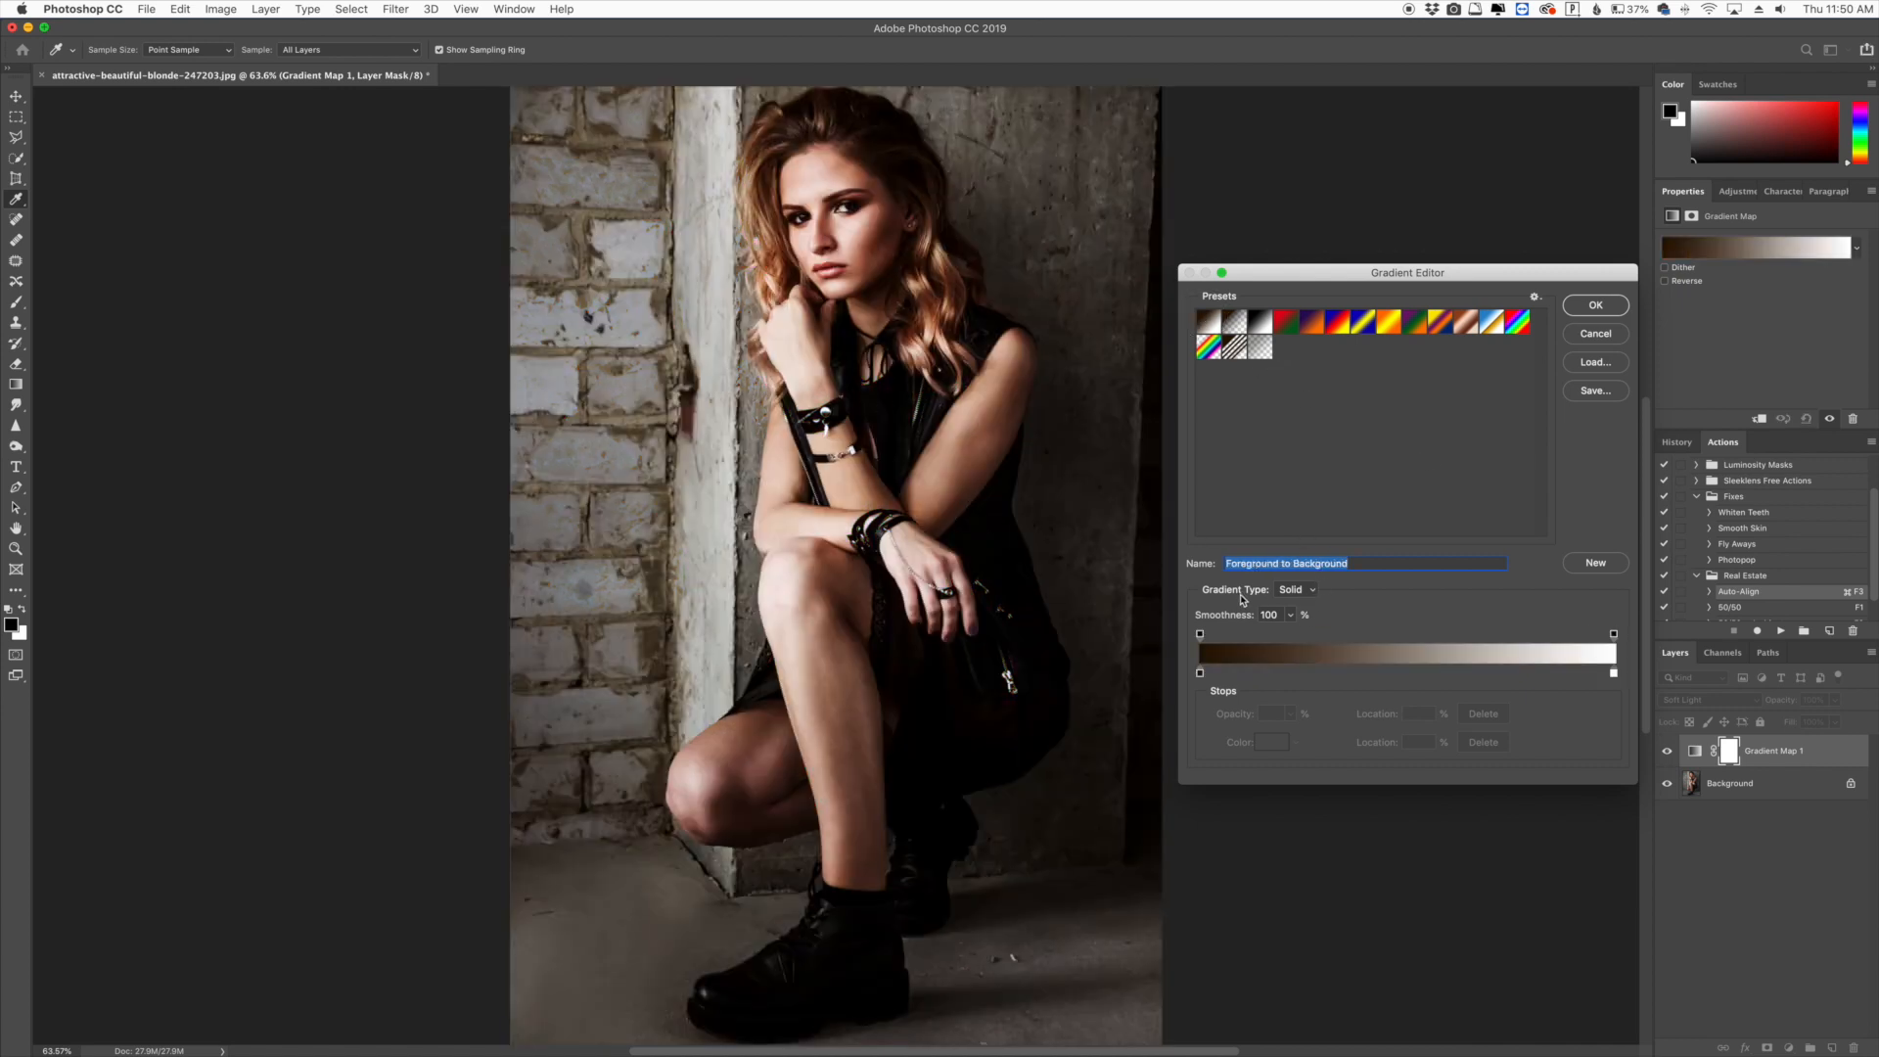
- Switch the gradient type to Noise and set the roughness to 8%
click(1310, 591)
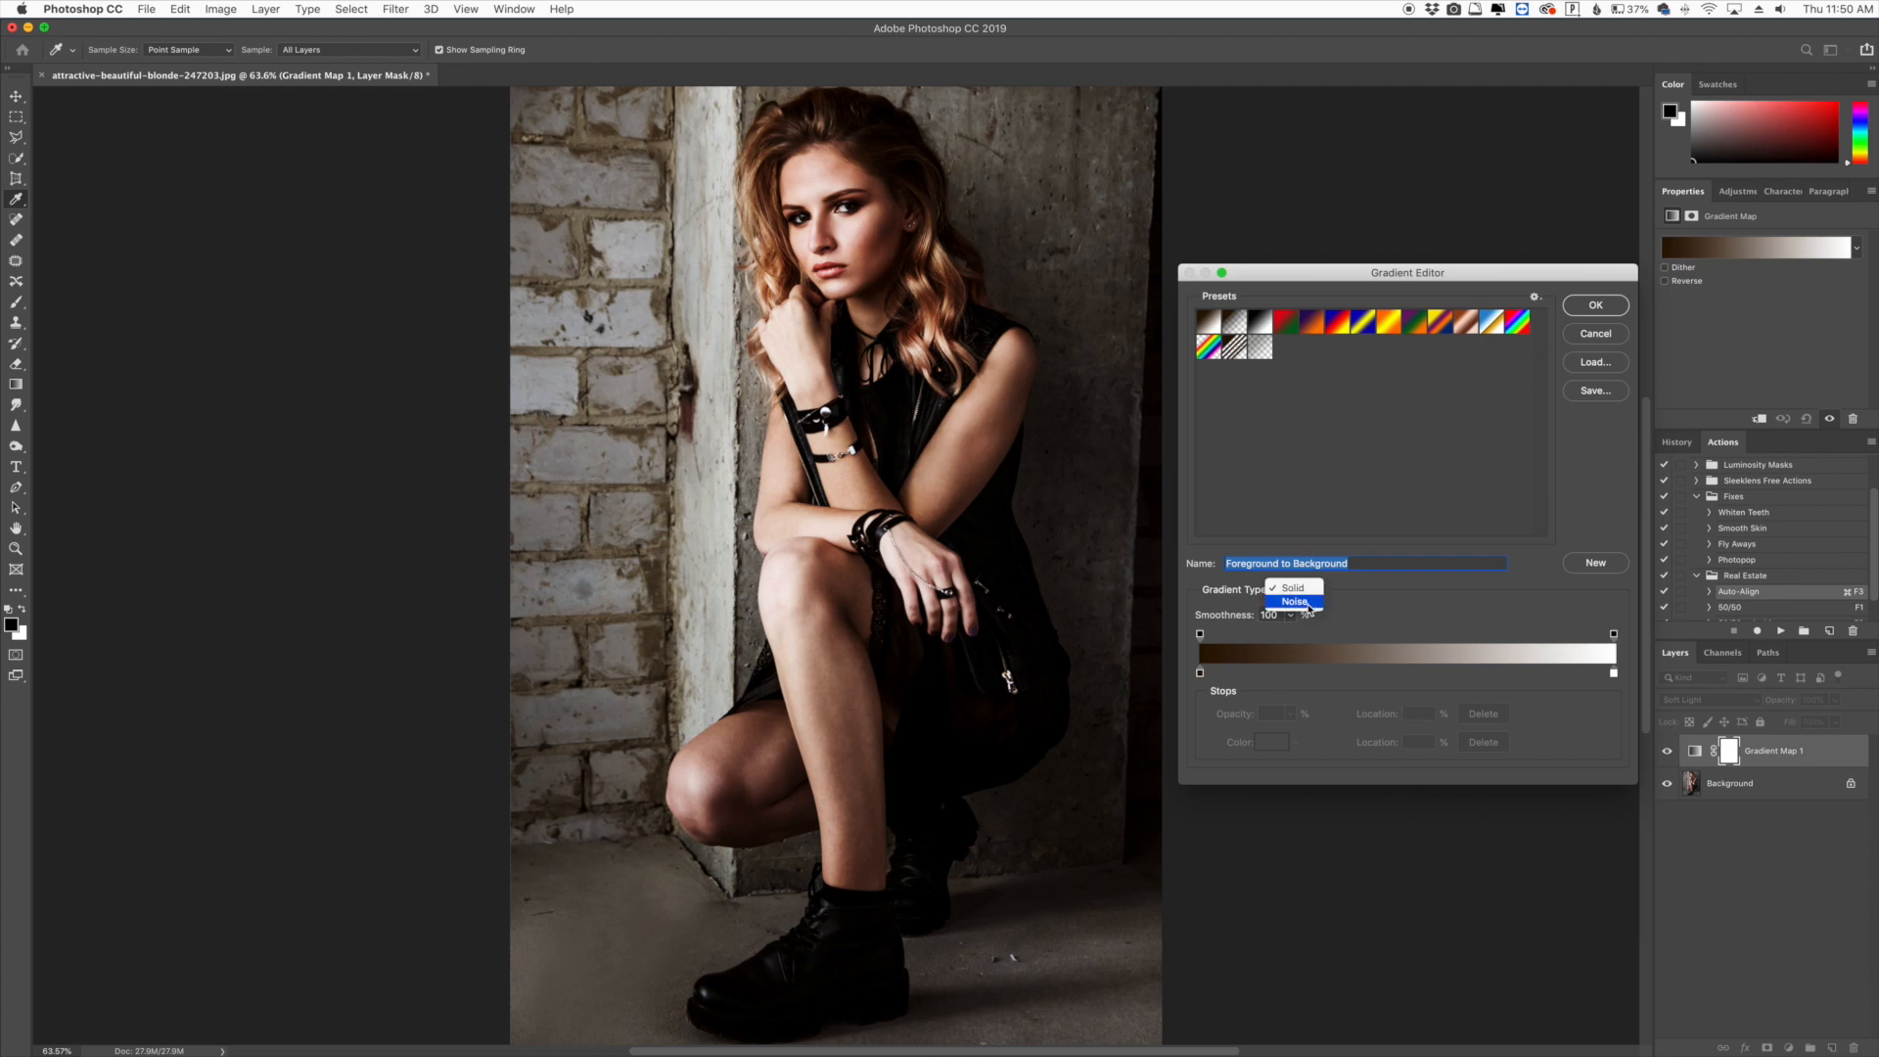
click(1296, 601)
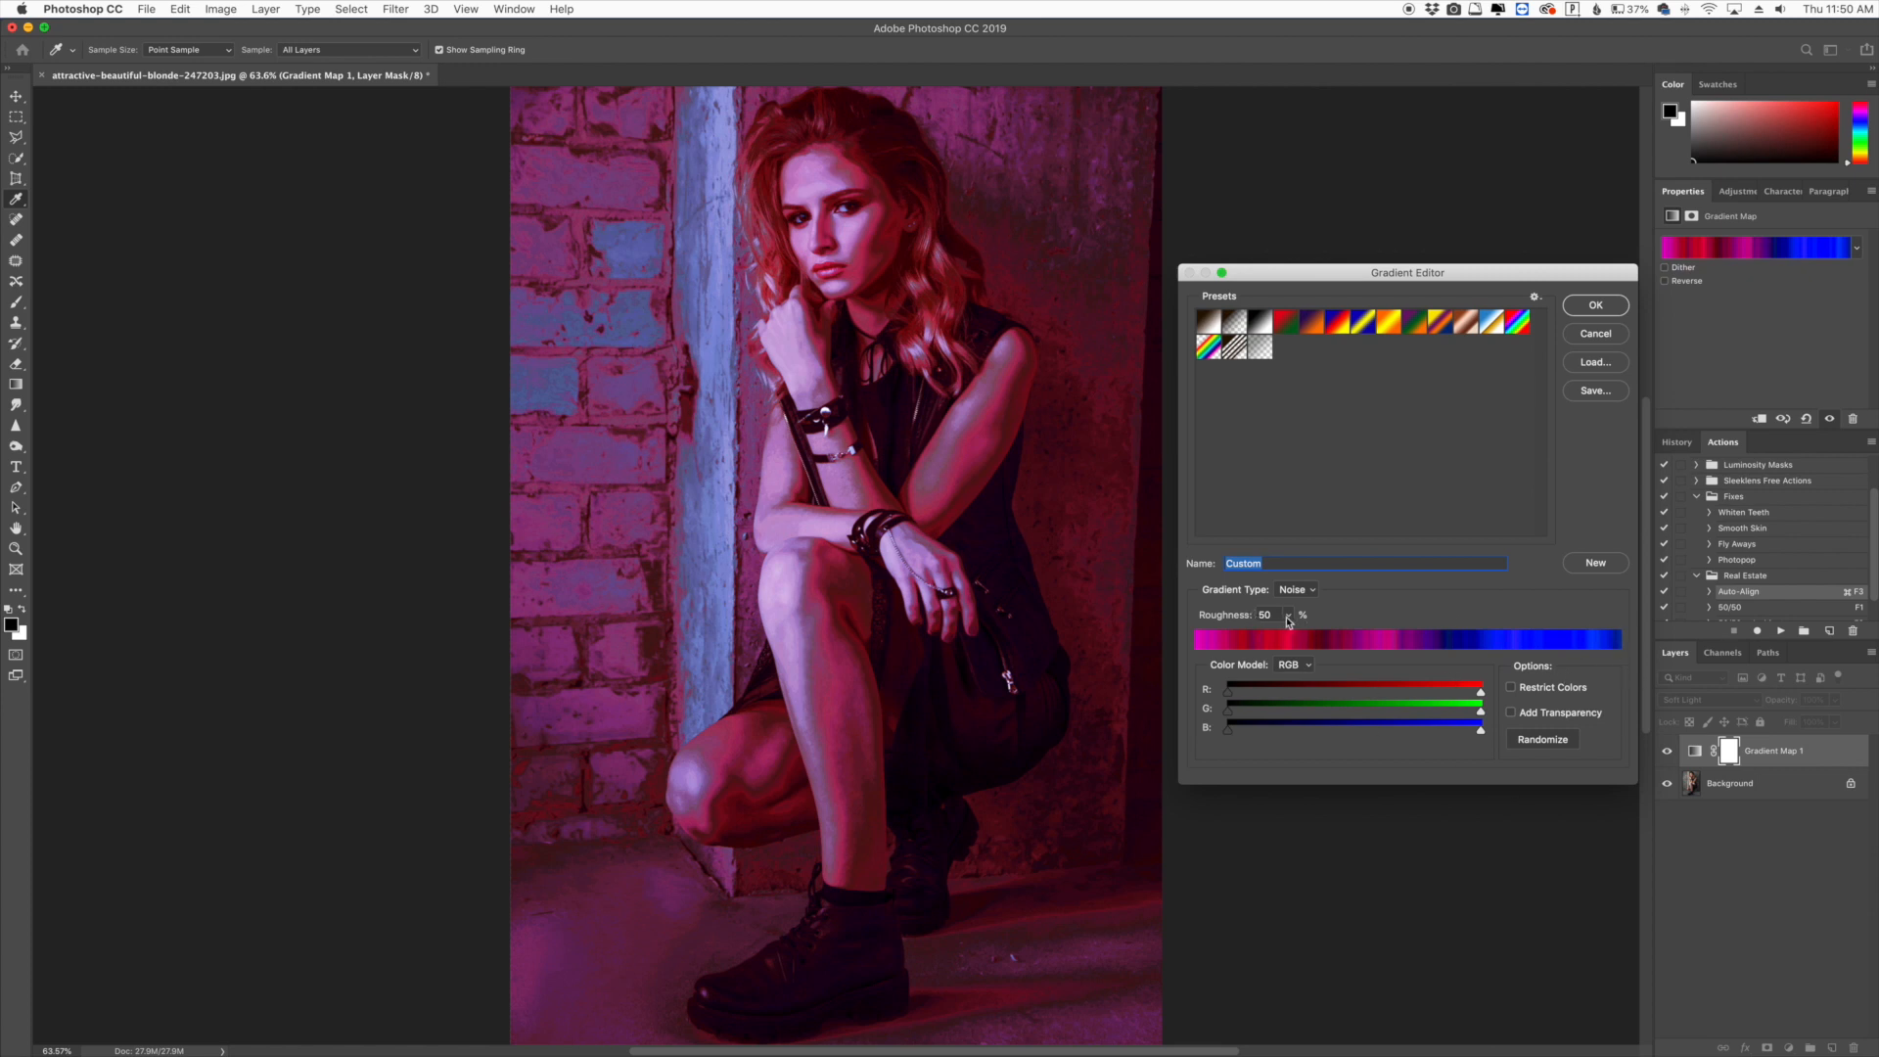
click(1289, 616)
drag(1293, 638, 1258, 642)
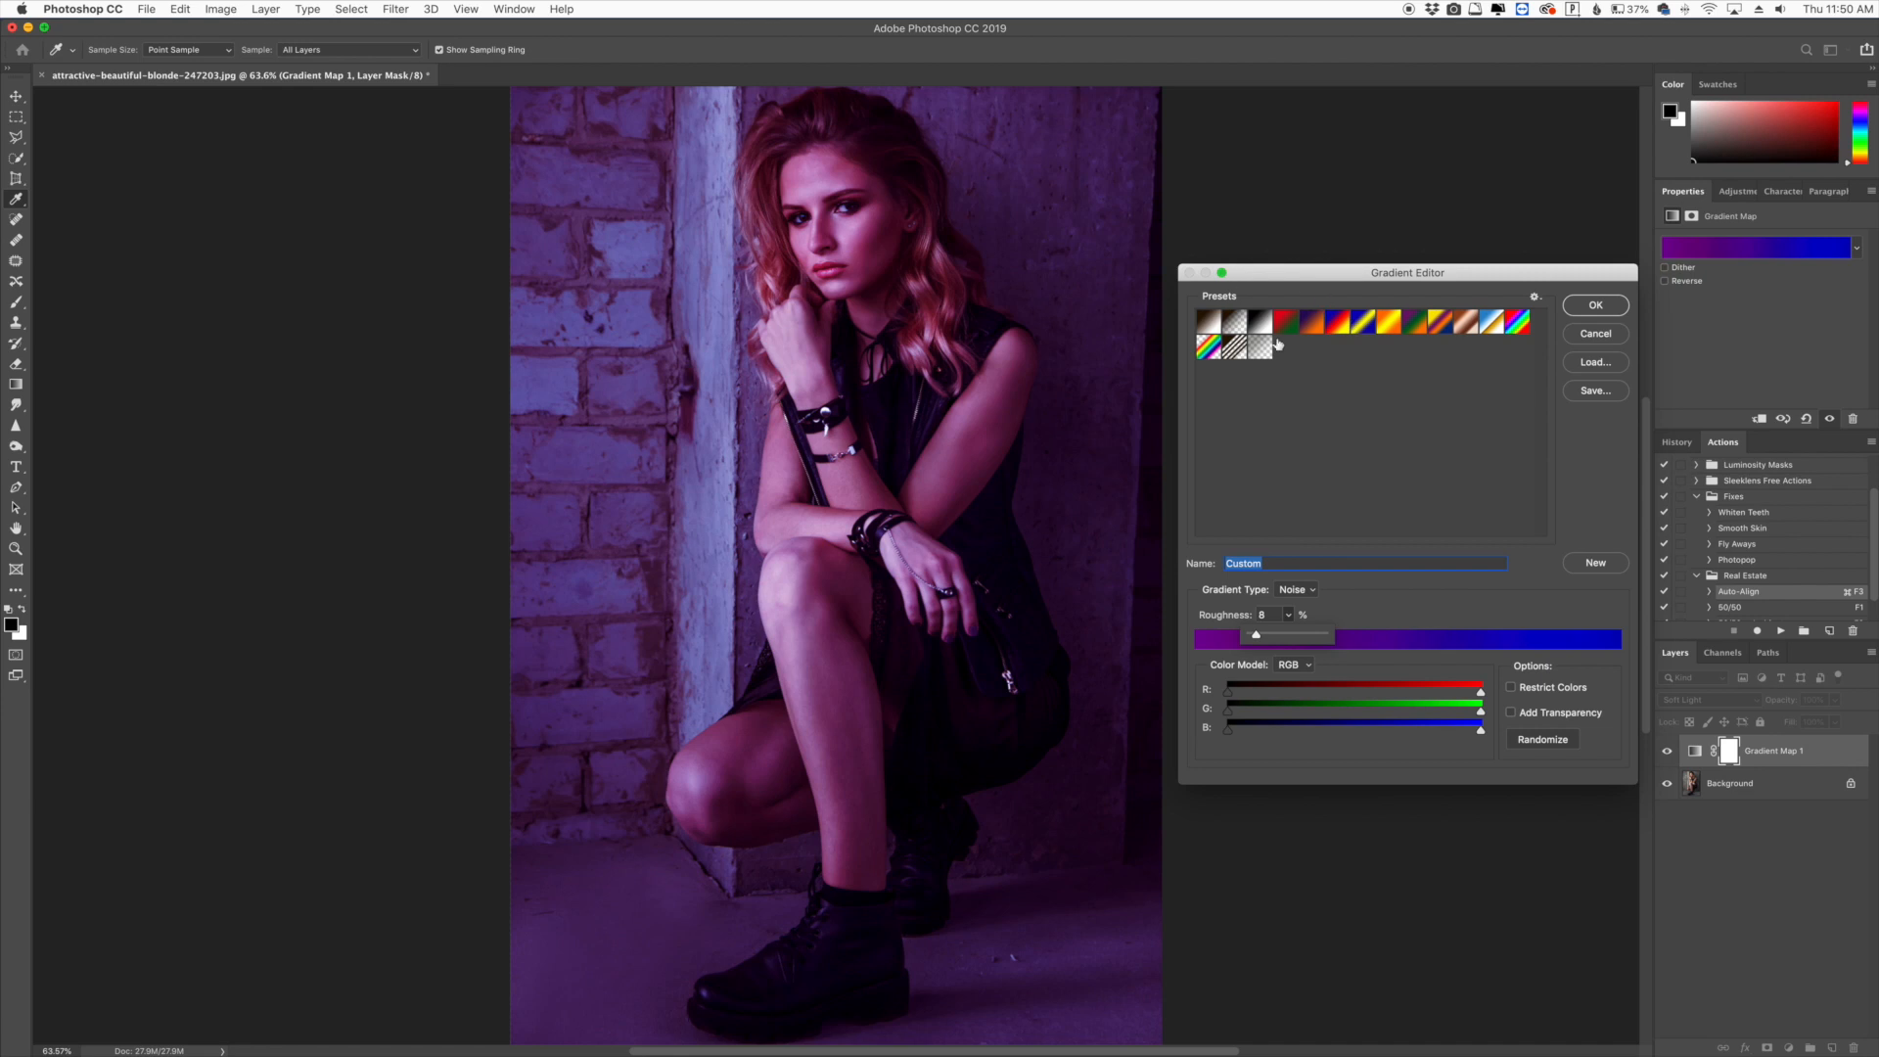
click(1406, 615)
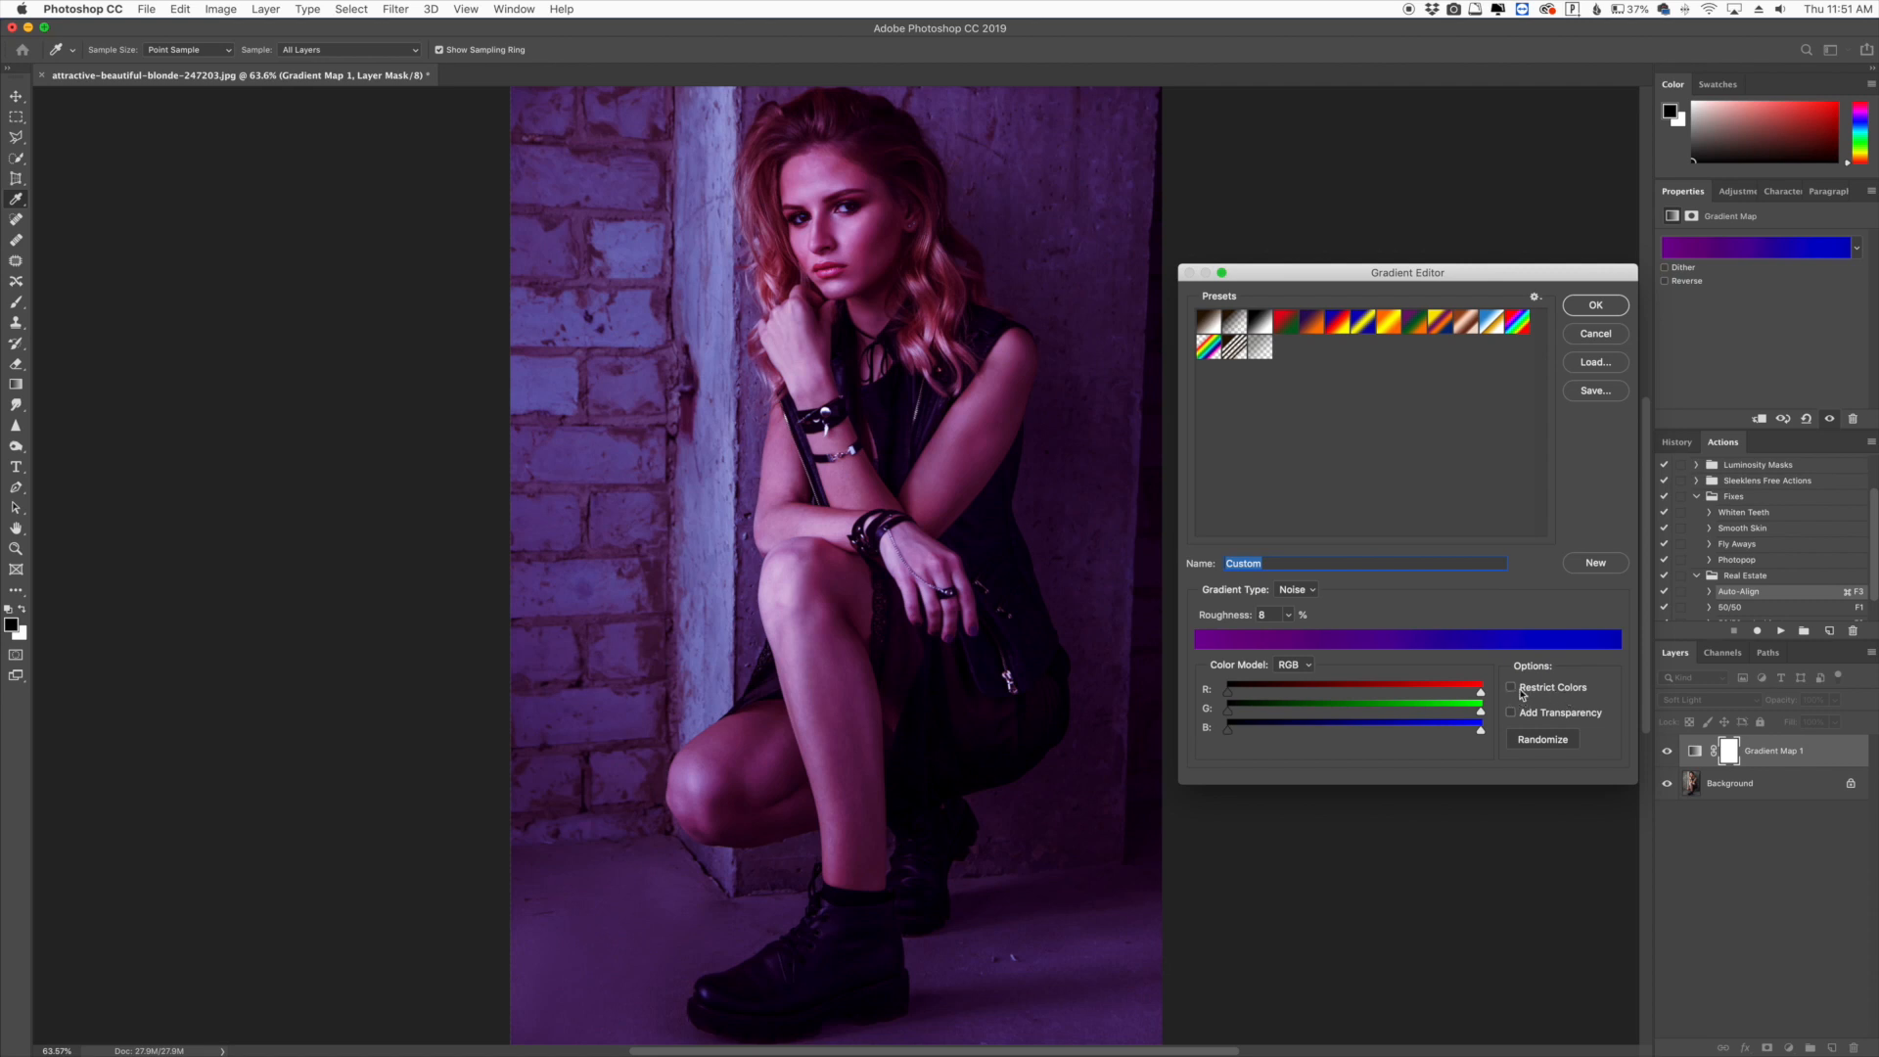
- Randomize the noise gradient repeatedly to pick a colour combination and apply it to the gradient map
click(1548, 743)
click(1549, 742)
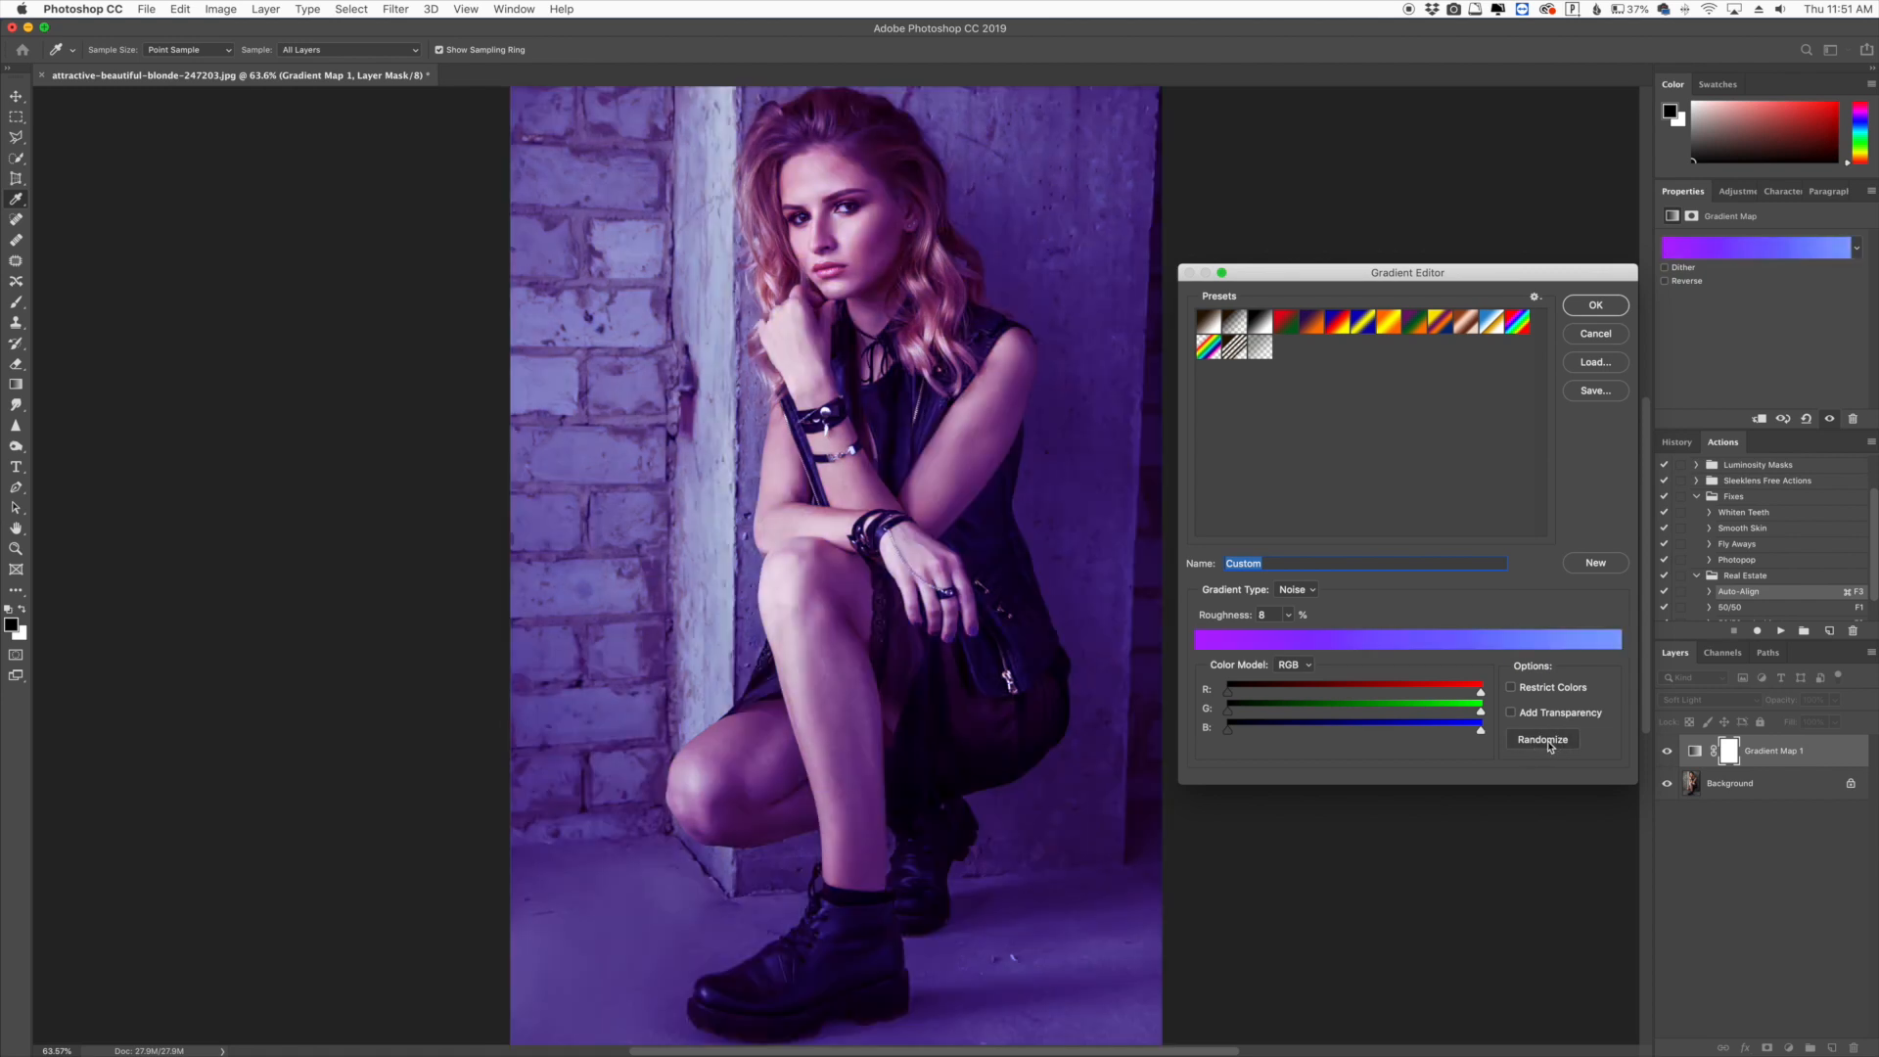
click(1549, 743)
click(1549, 743)
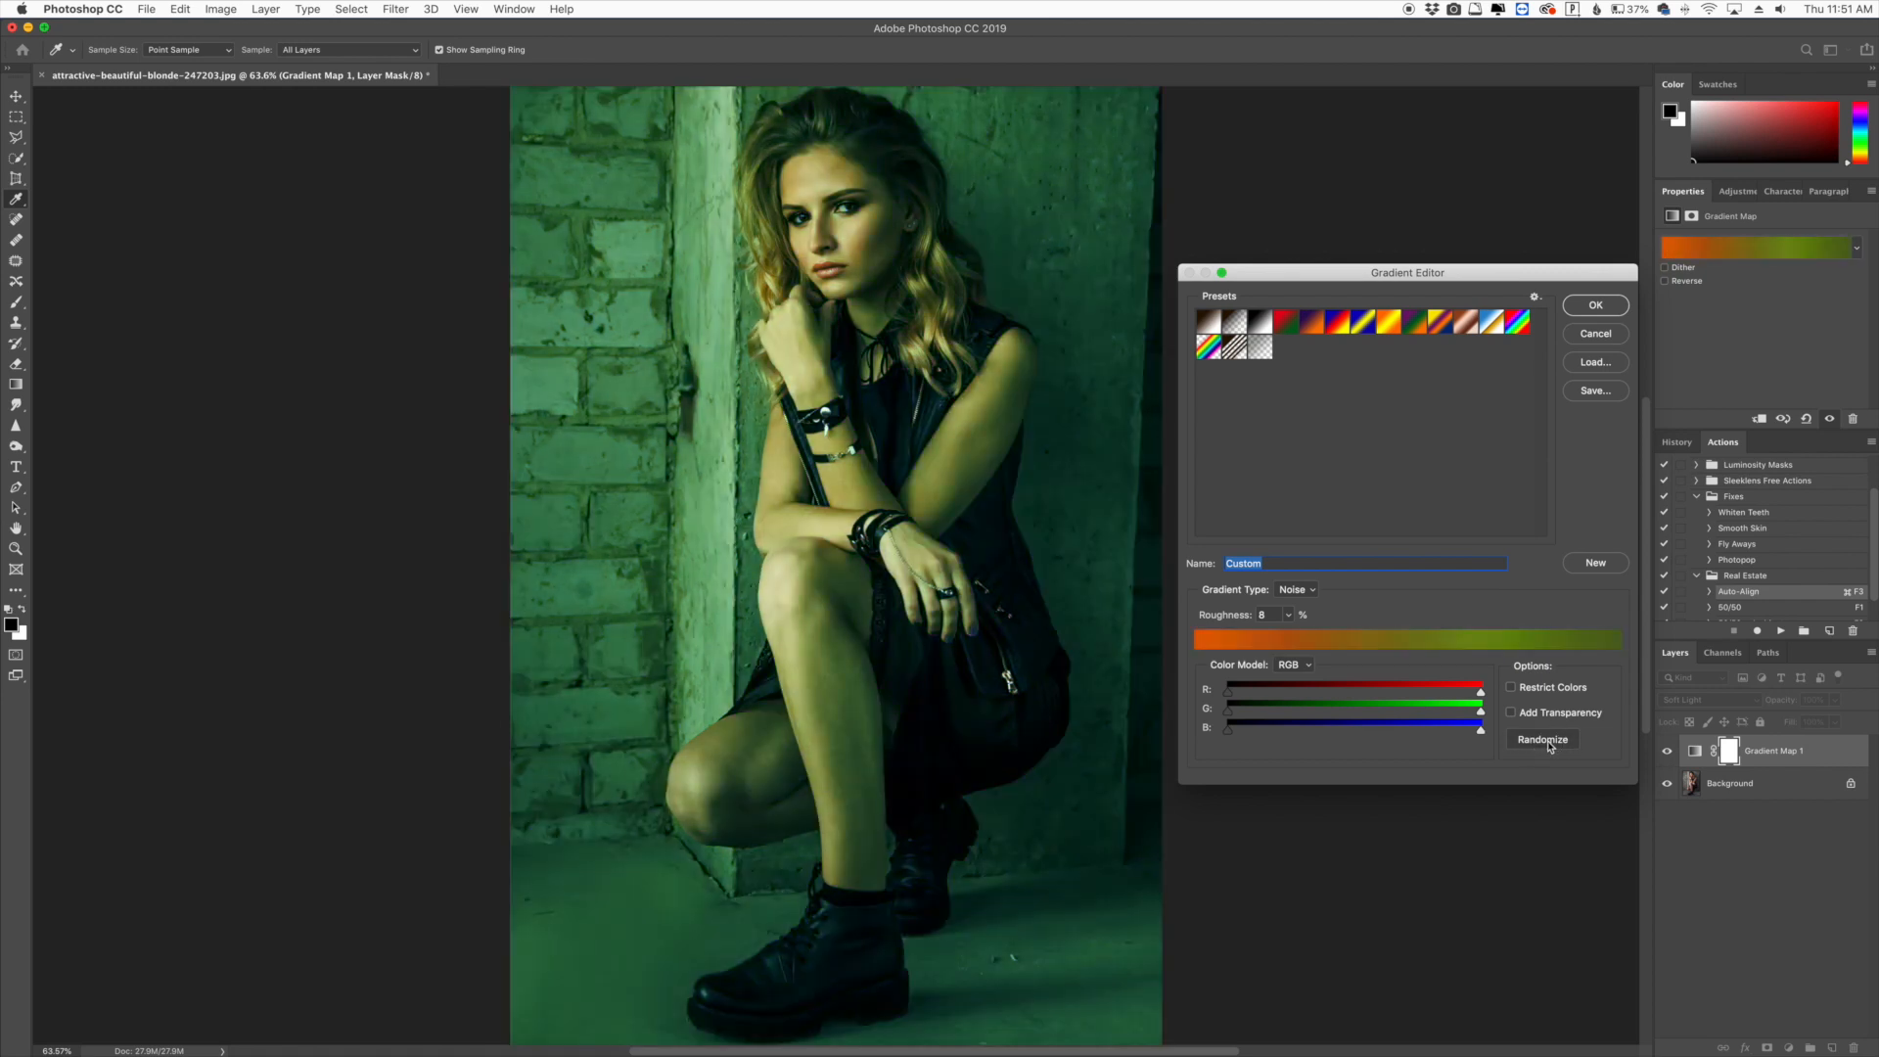
click(1549, 742)
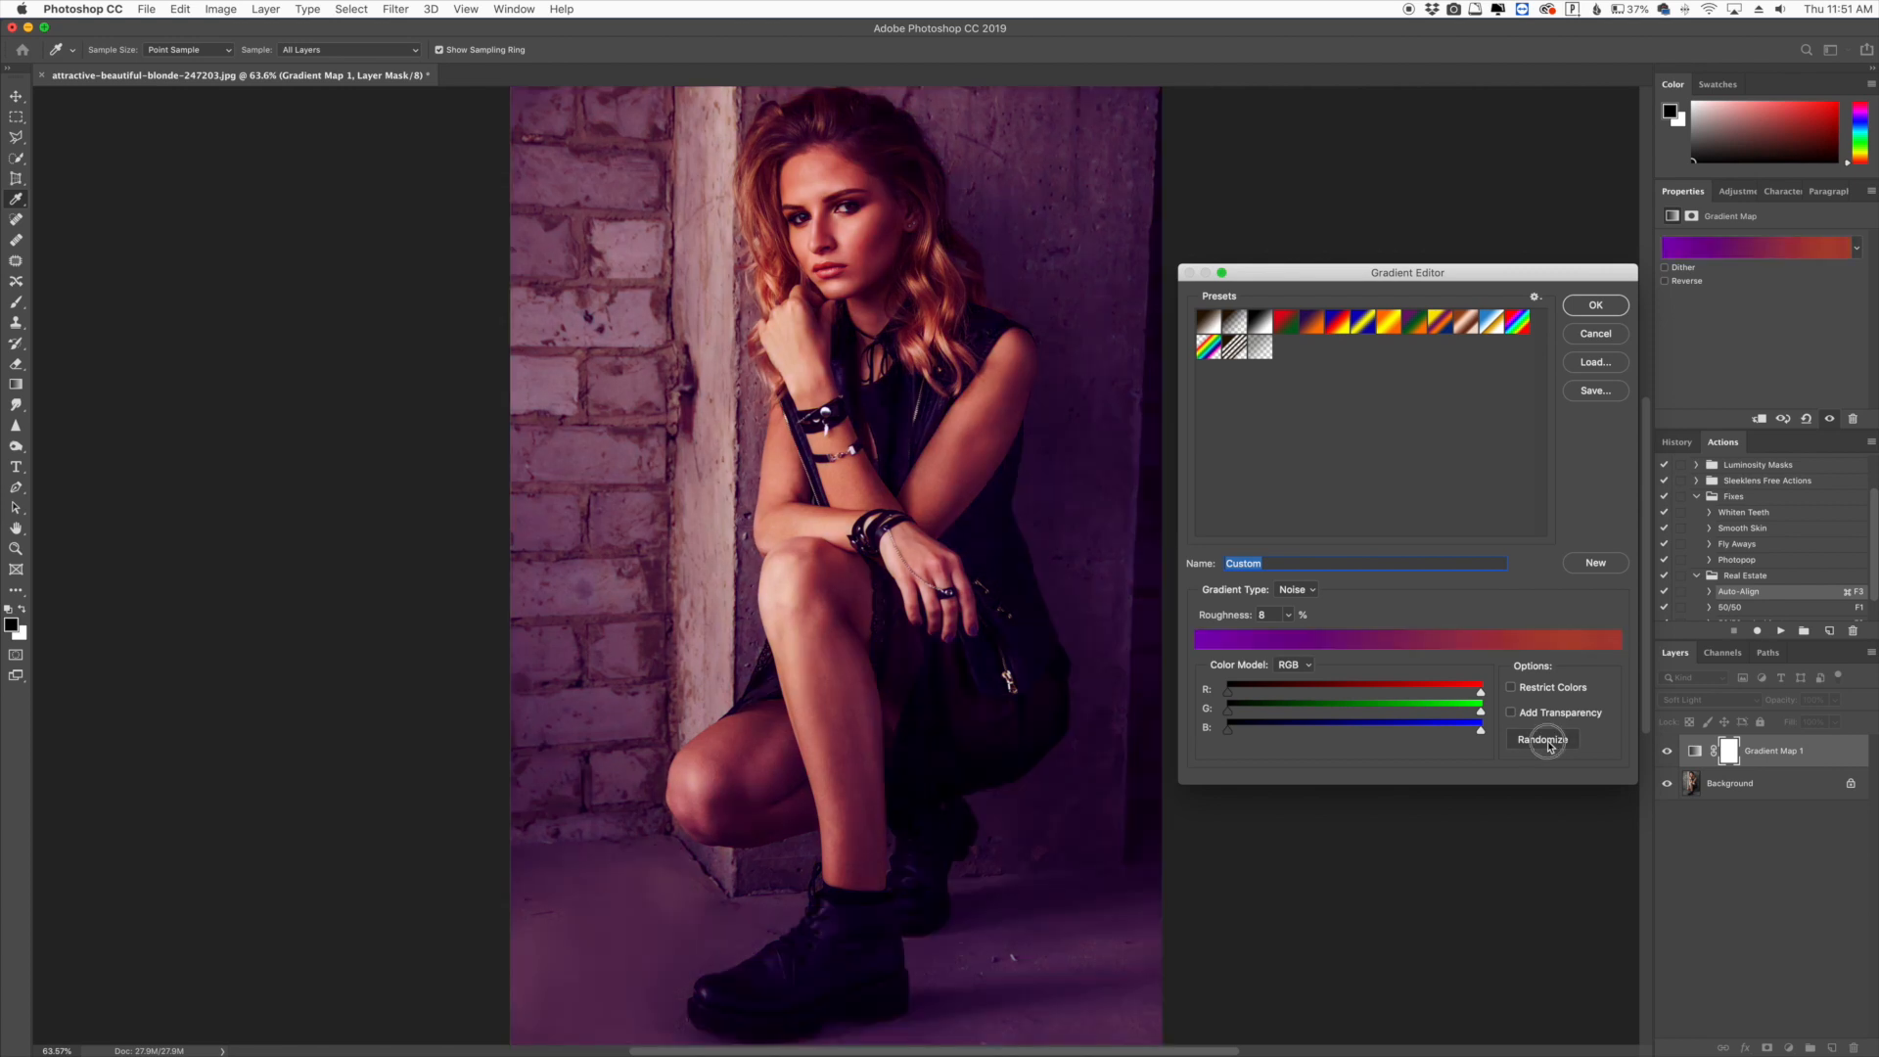
click(1549, 743)
click(1549, 743)
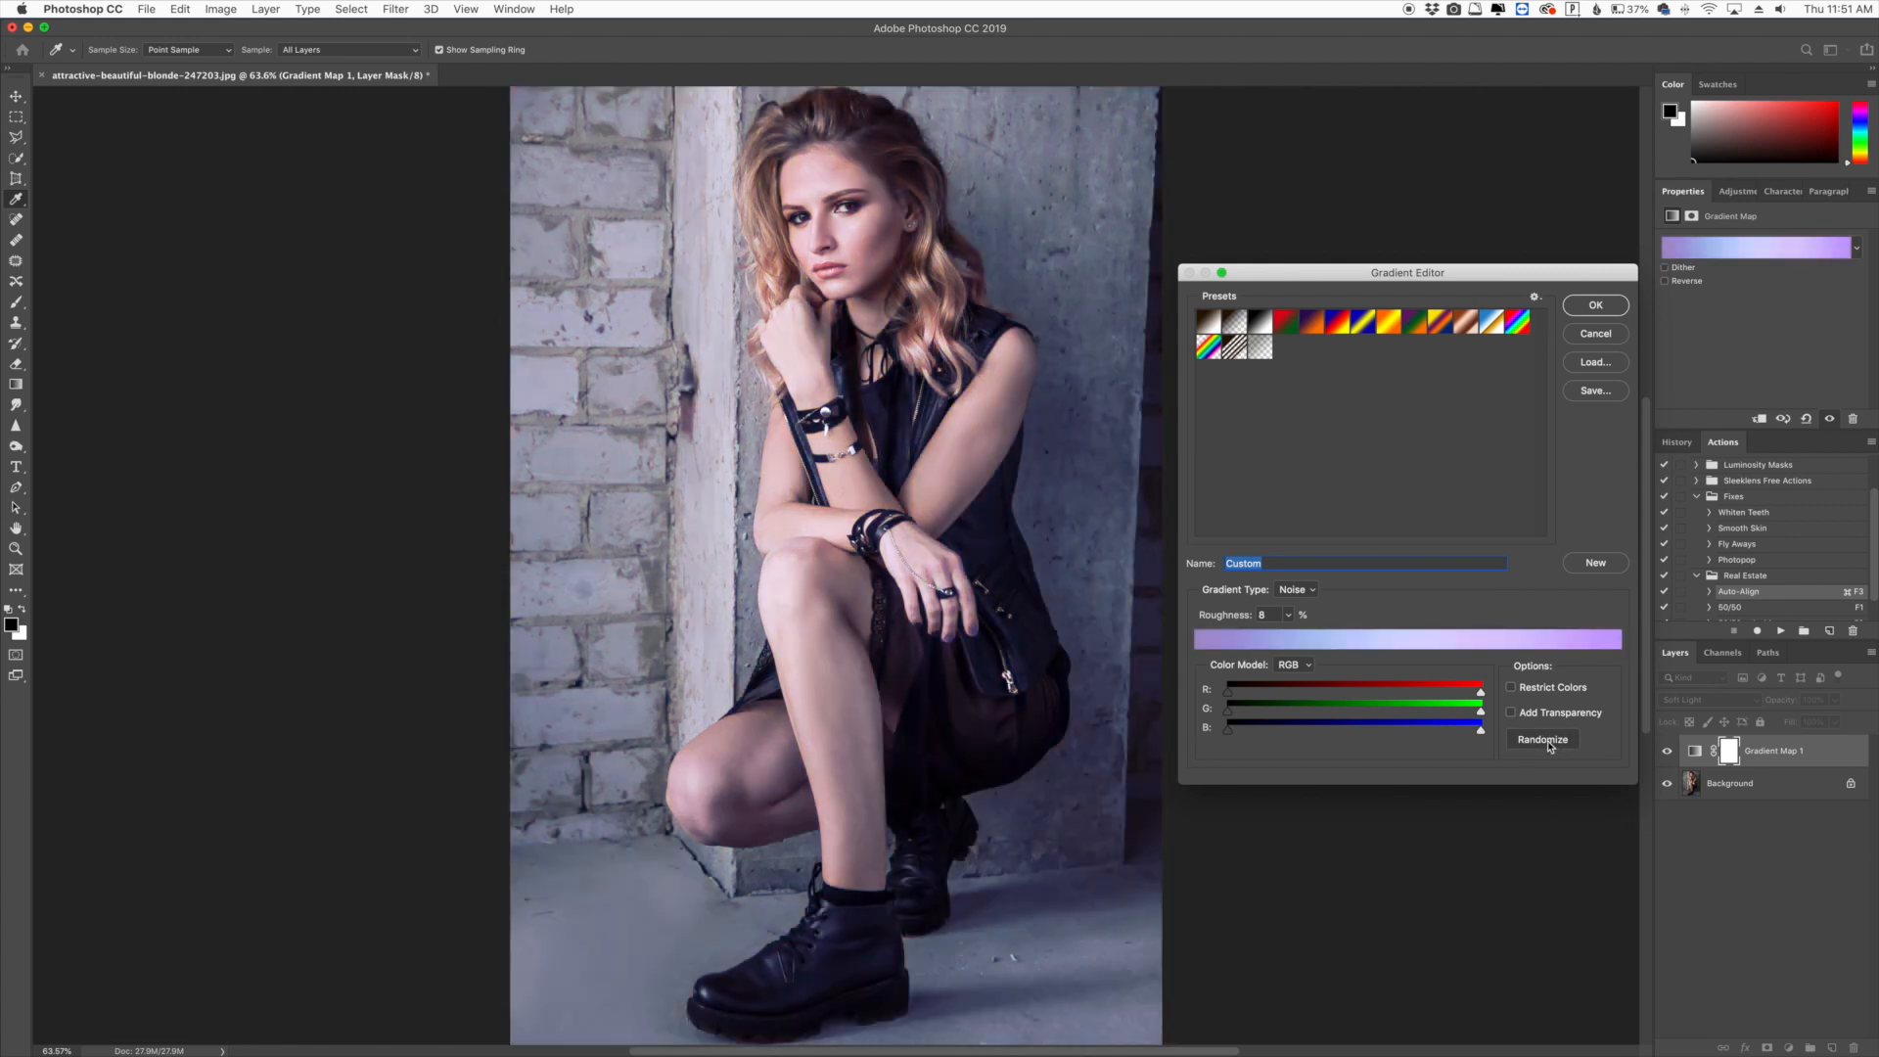
click(1549, 742)
click(1549, 742)
click(1549, 742)
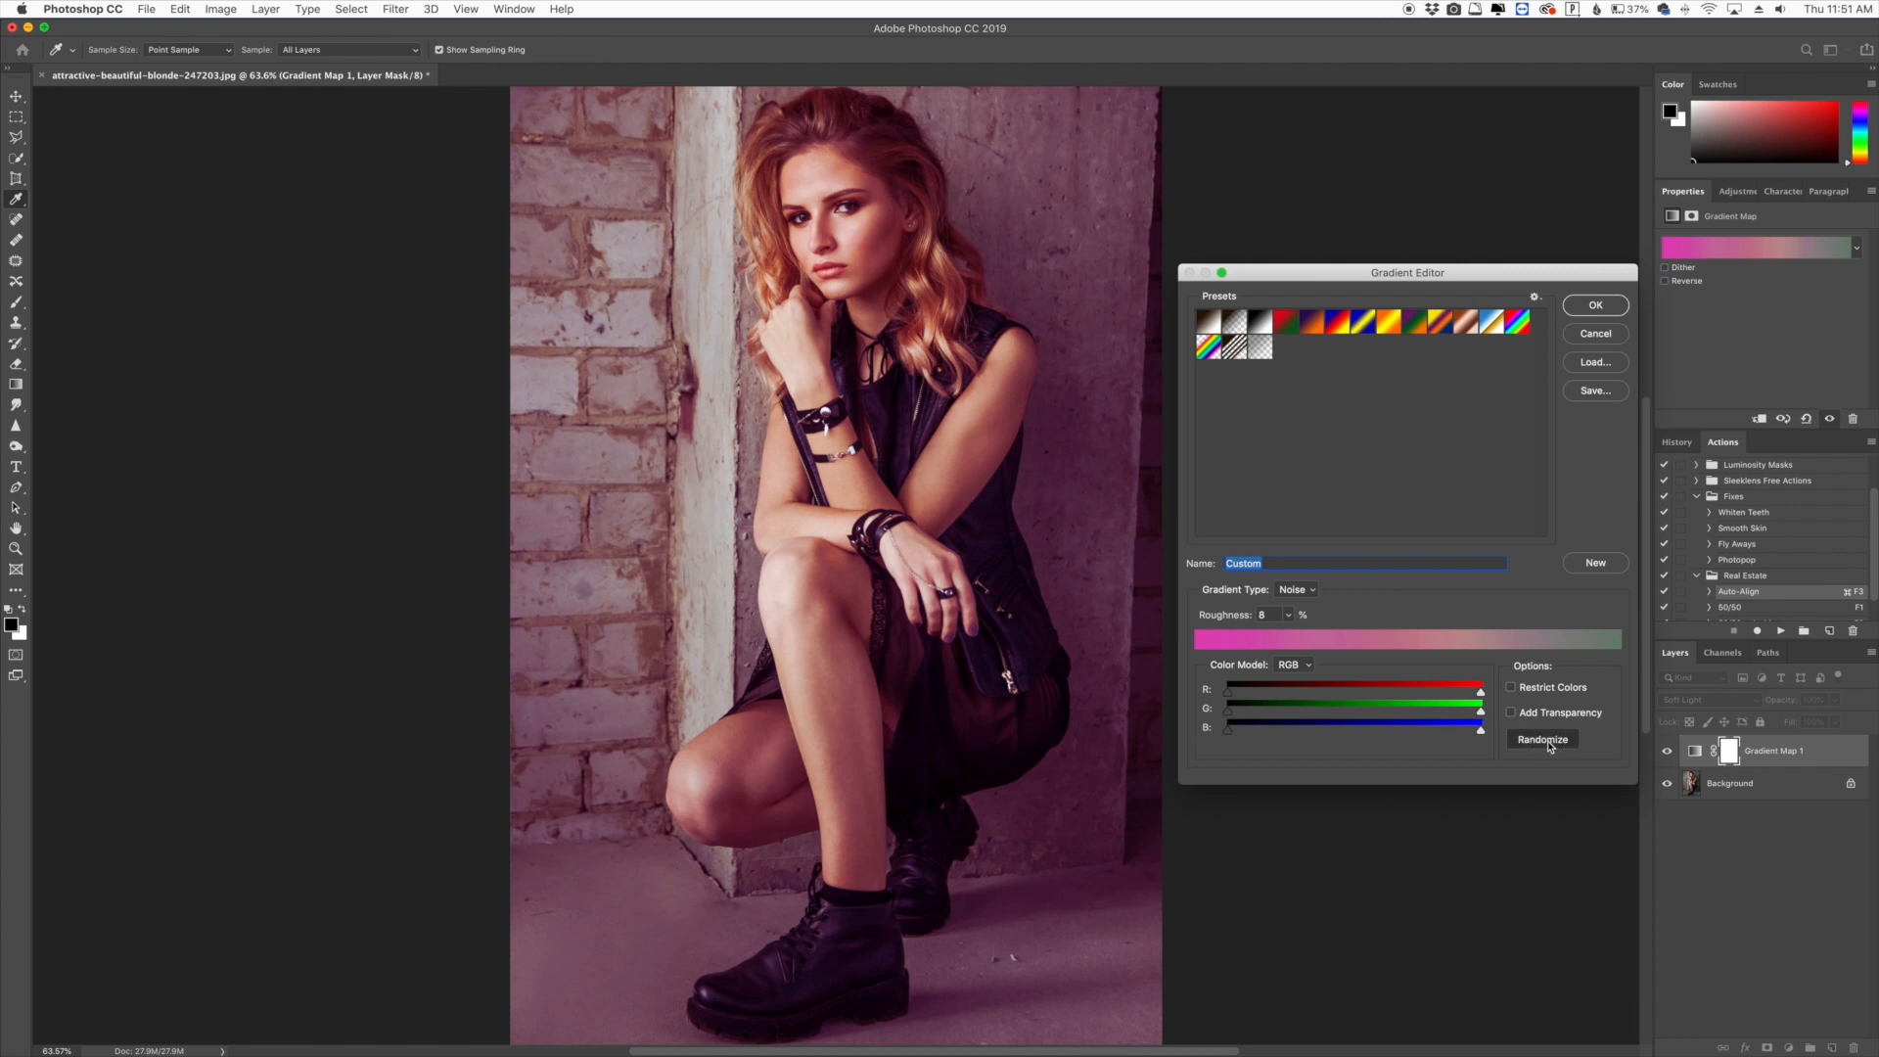
click(1549, 743)
click(1549, 743)
click(1549, 742)
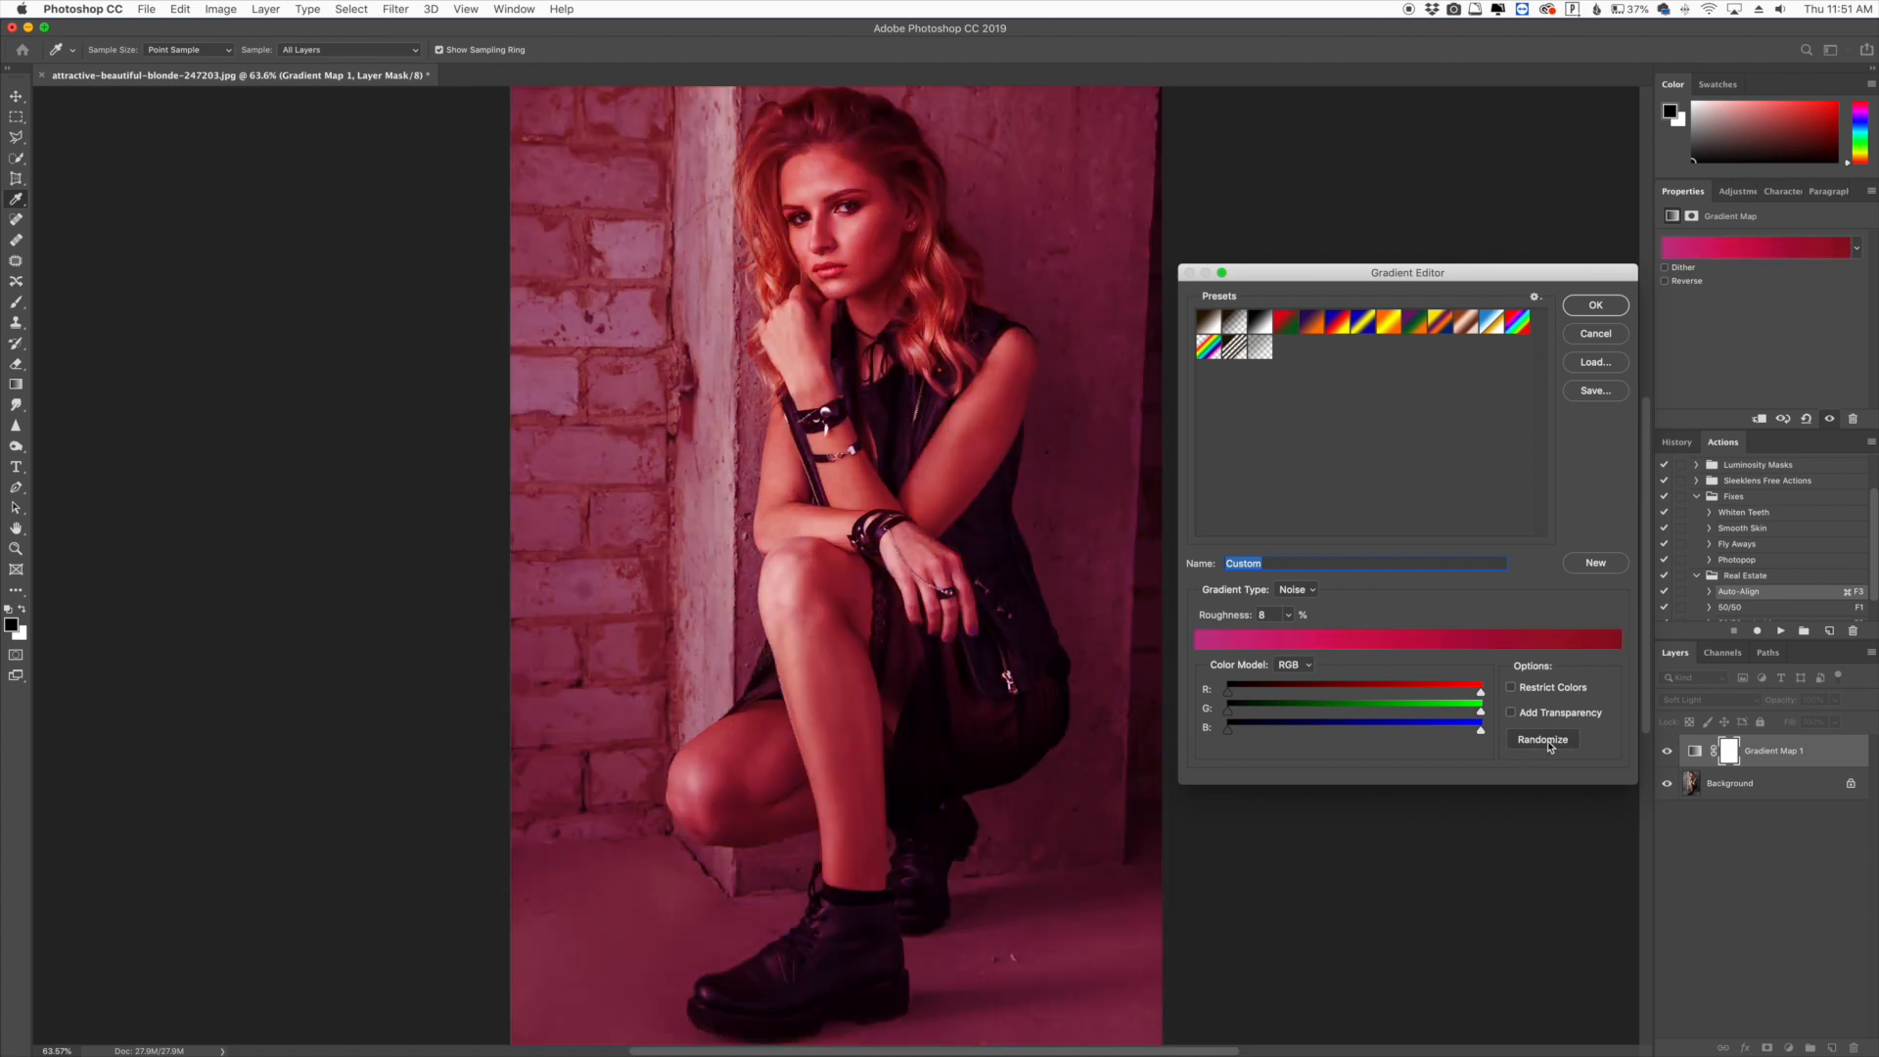
click(1548, 742)
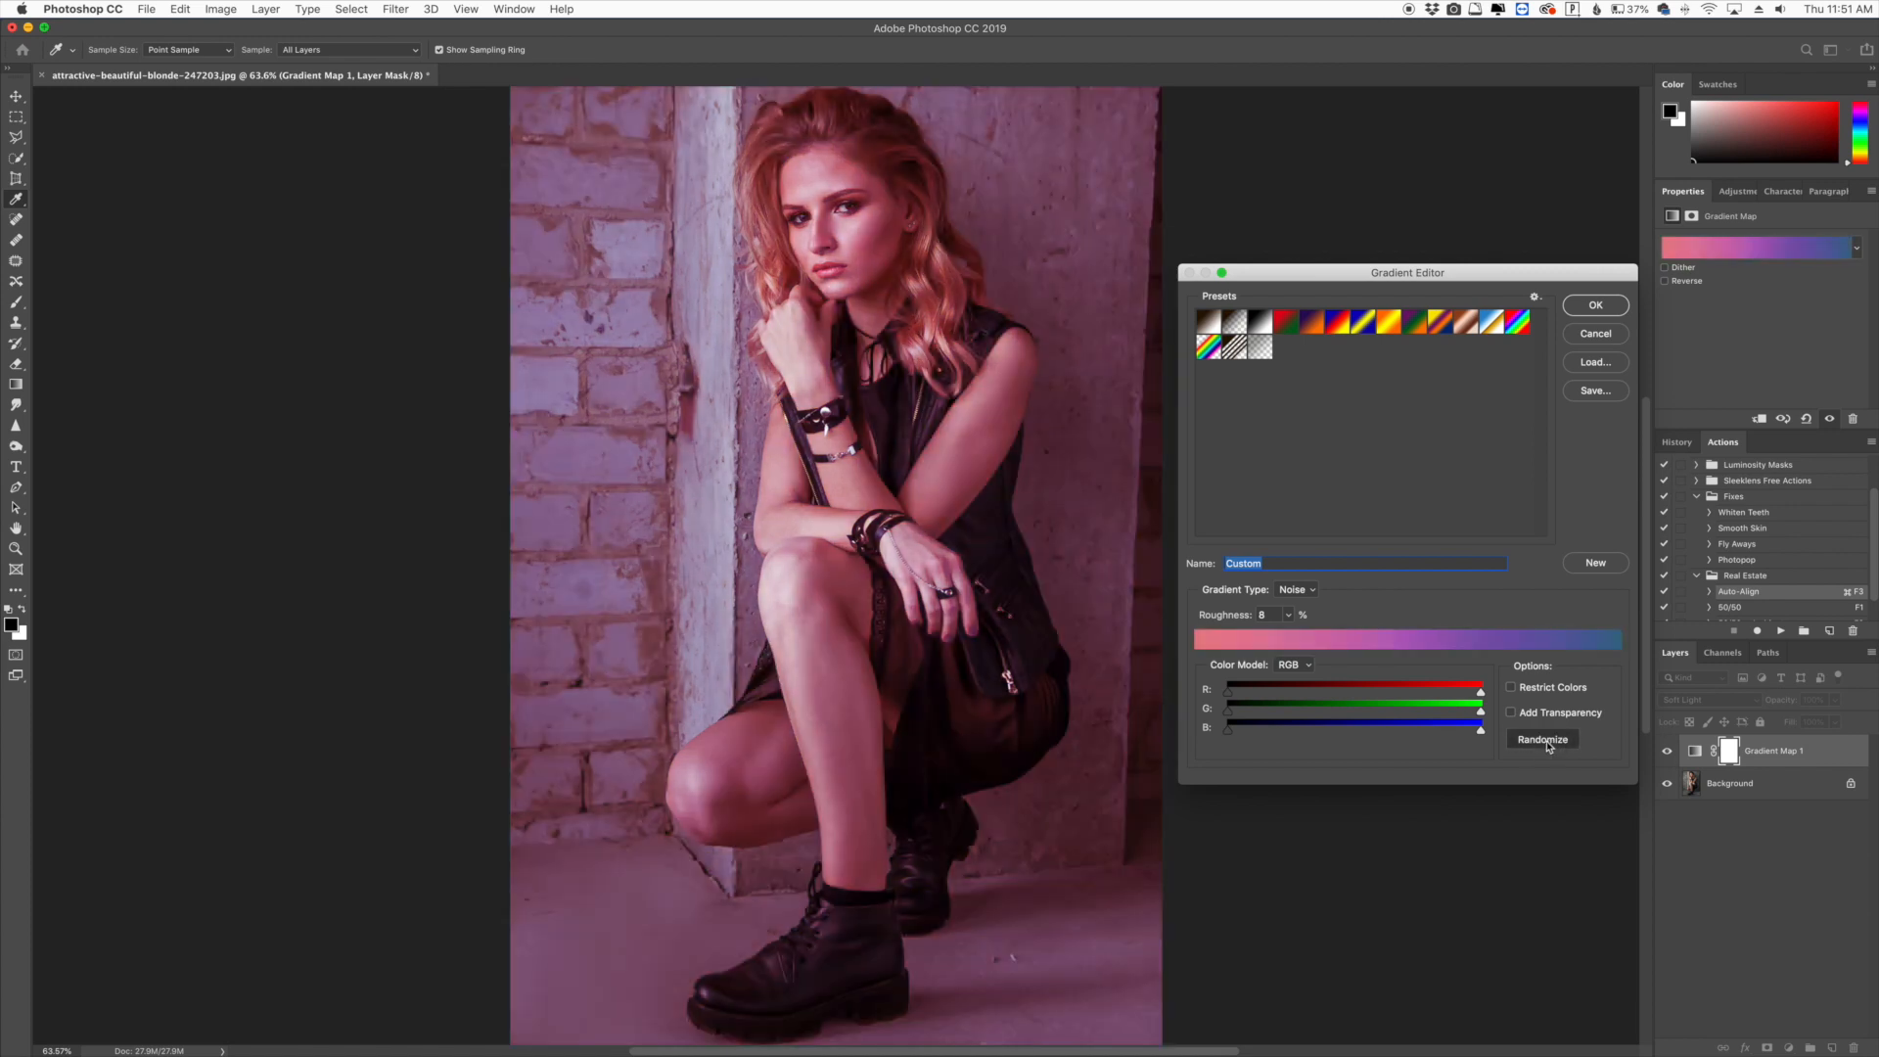
click(1549, 744)
click(1544, 744)
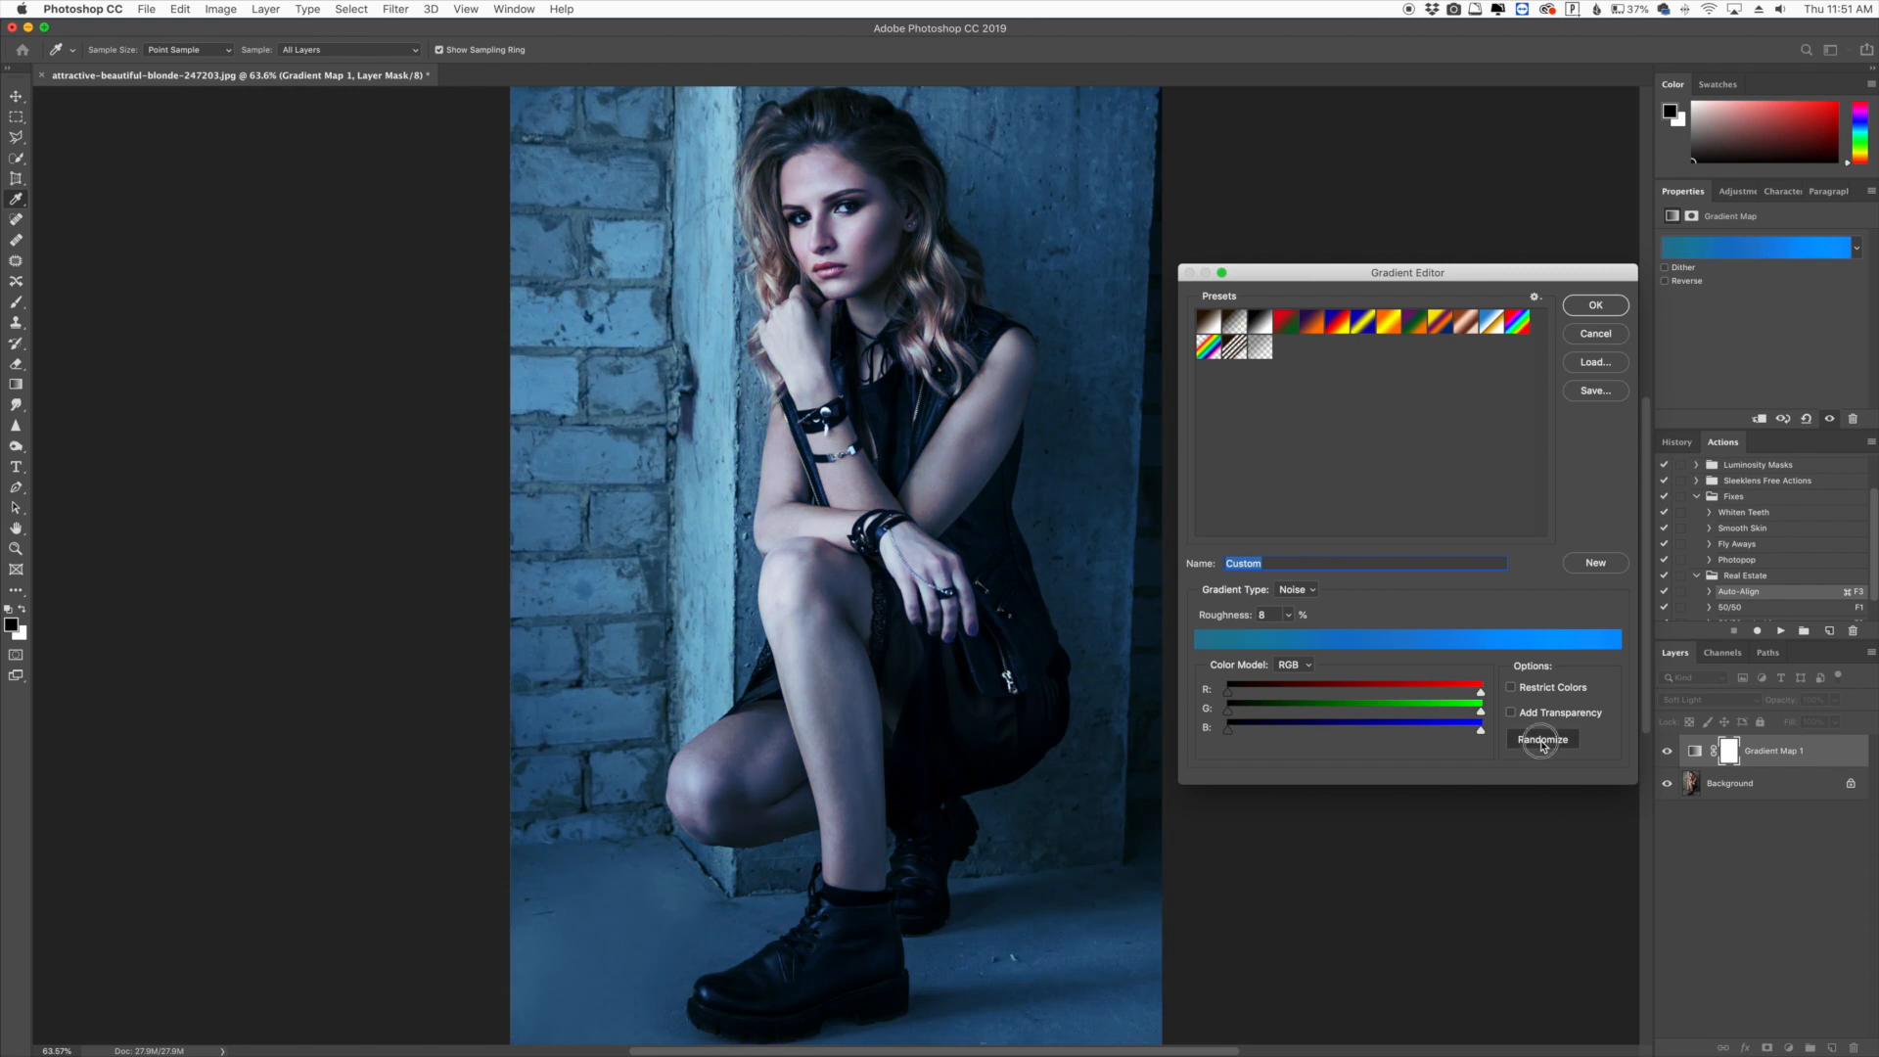
click(1542, 744)
click(1542, 744)
click(1542, 744)
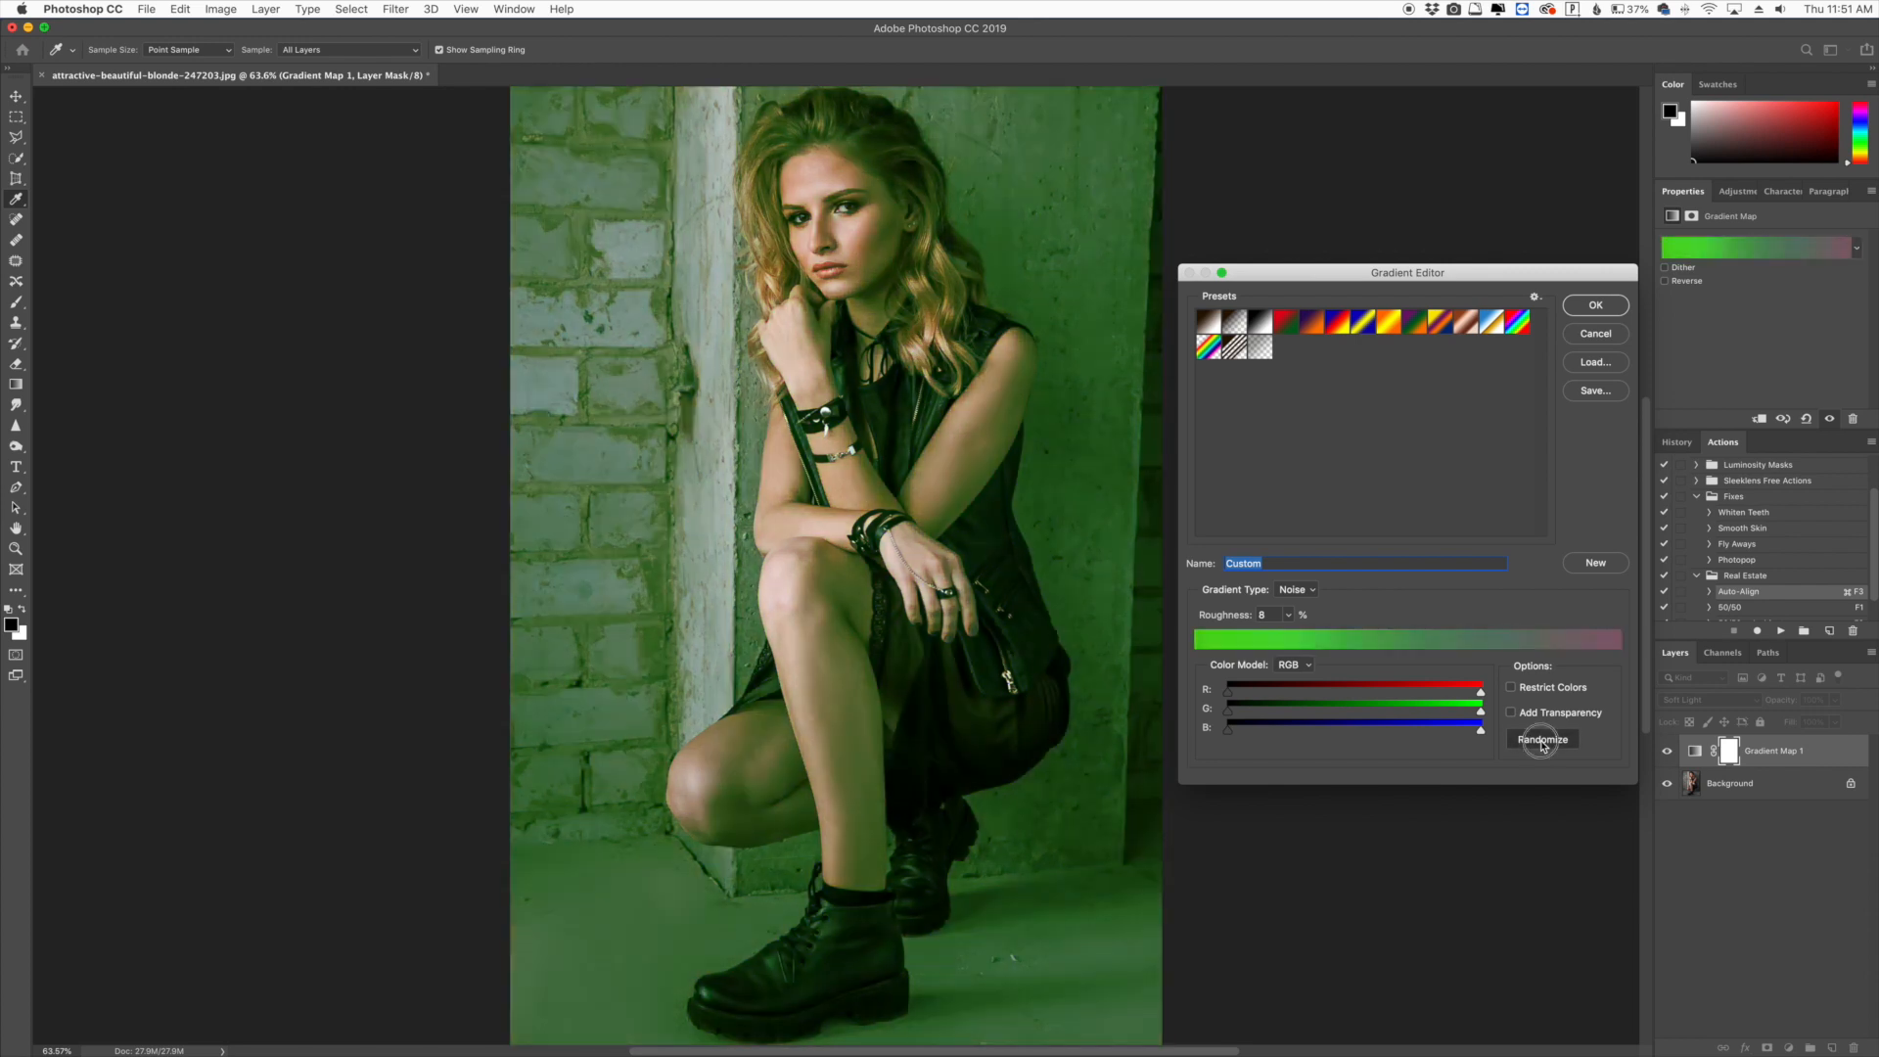
click(1542, 741)
click(1542, 741)
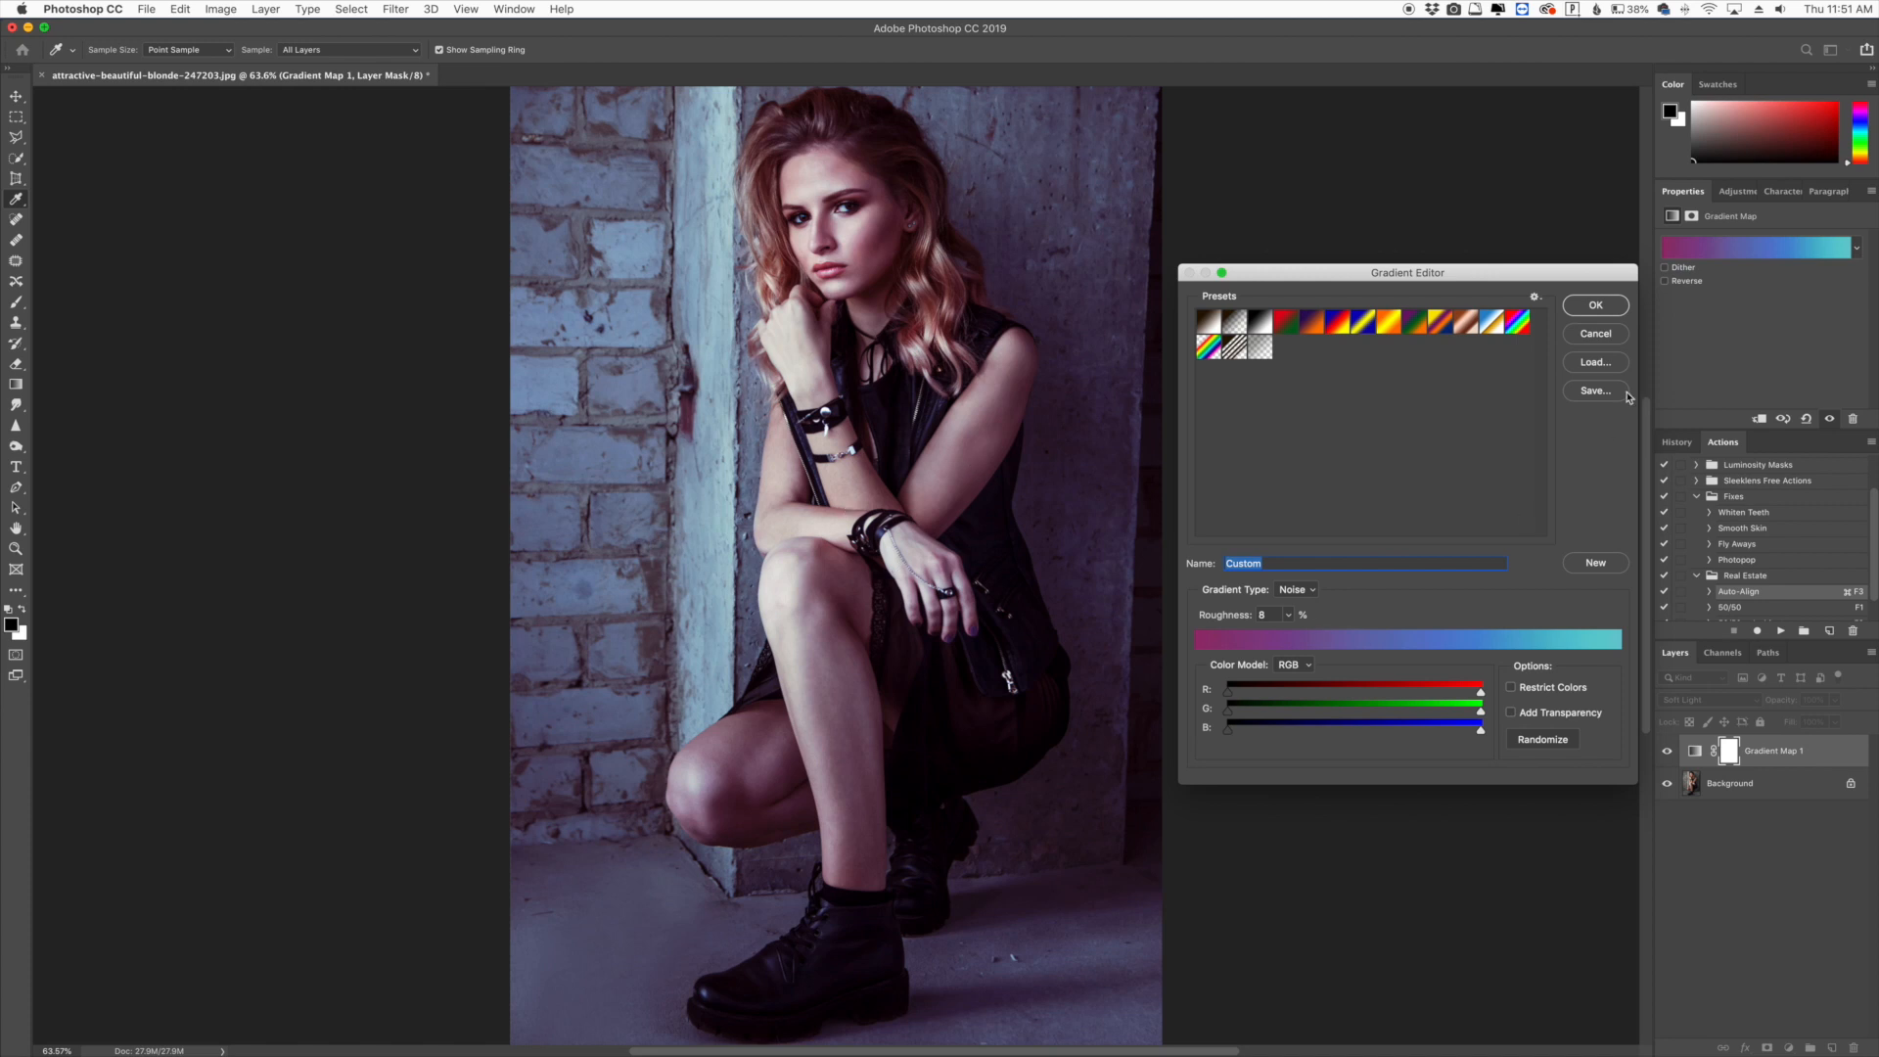
click(1596, 307)
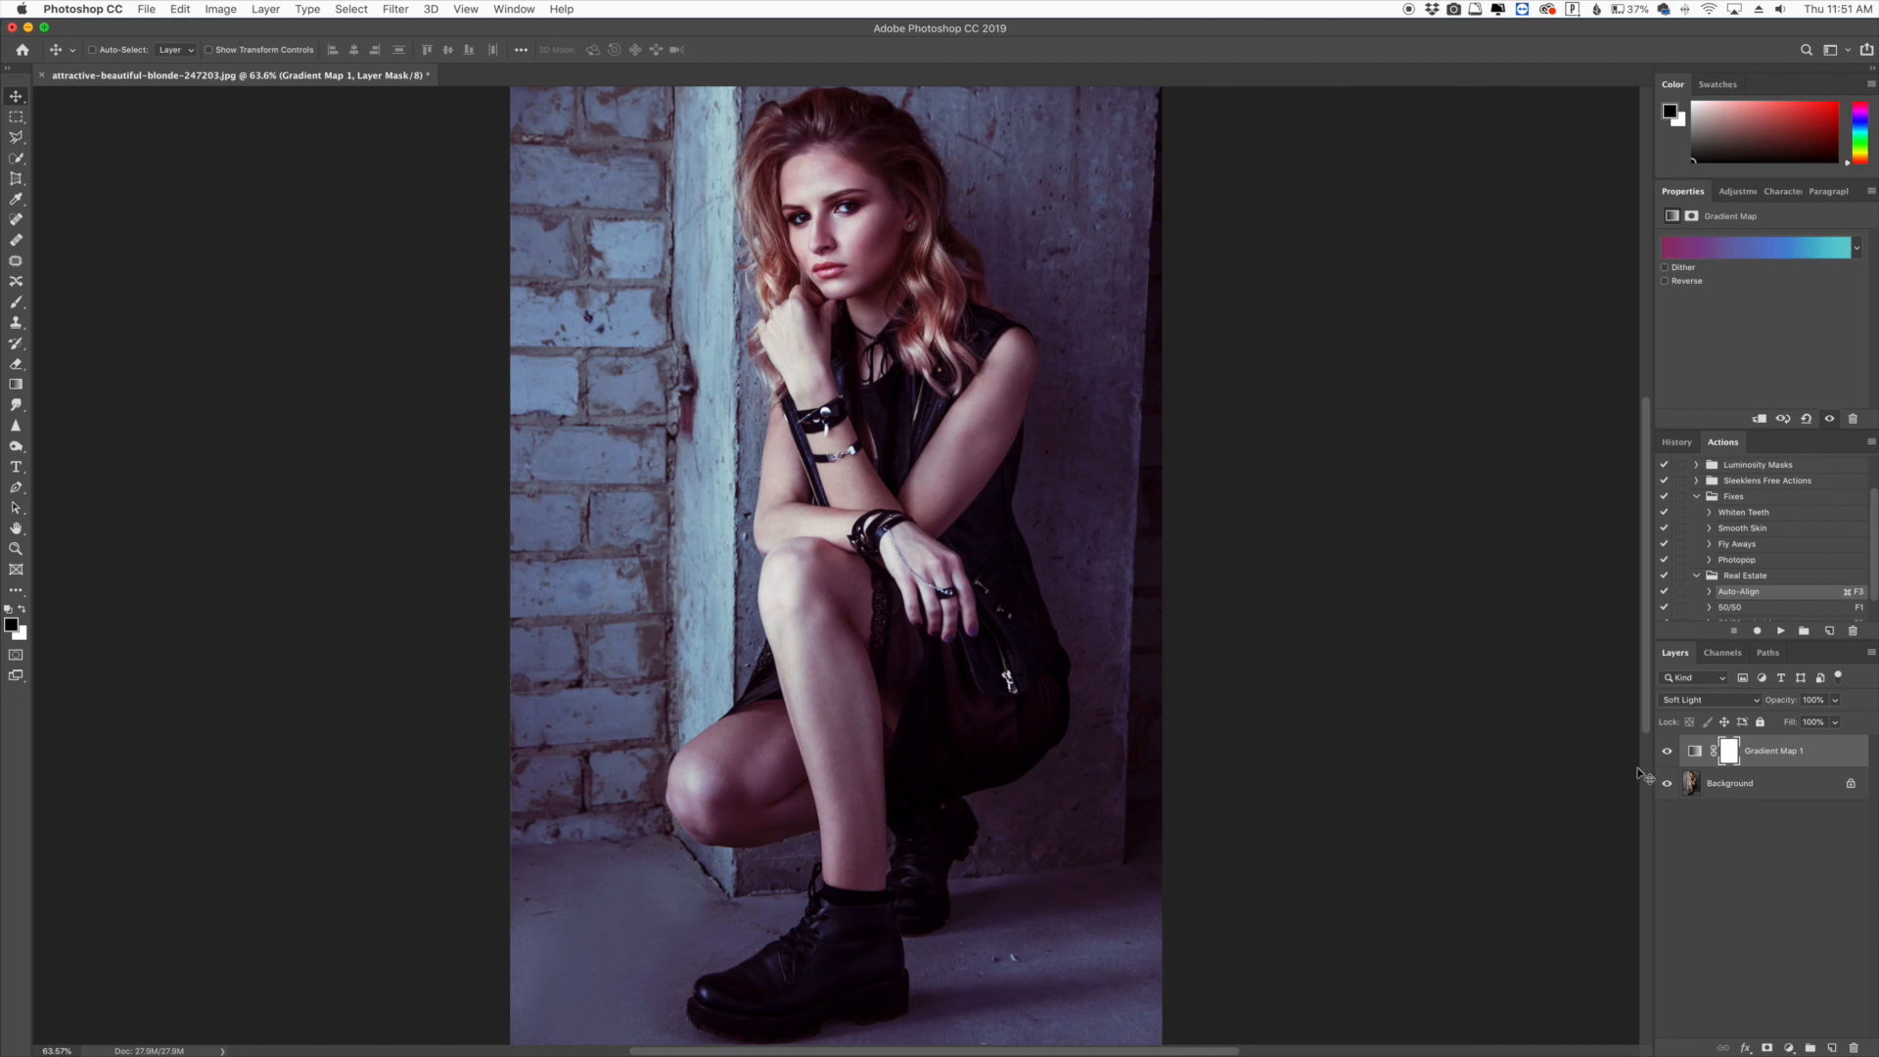
- Lower the Gradient Map layer's opacity to 81%, toggling its visibility to compare with the original
click(1666, 751)
click(1667, 751)
drag(1787, 707, 1755, 707)
click(1667, 750)
click(1667, 751)
click(1695, 751)
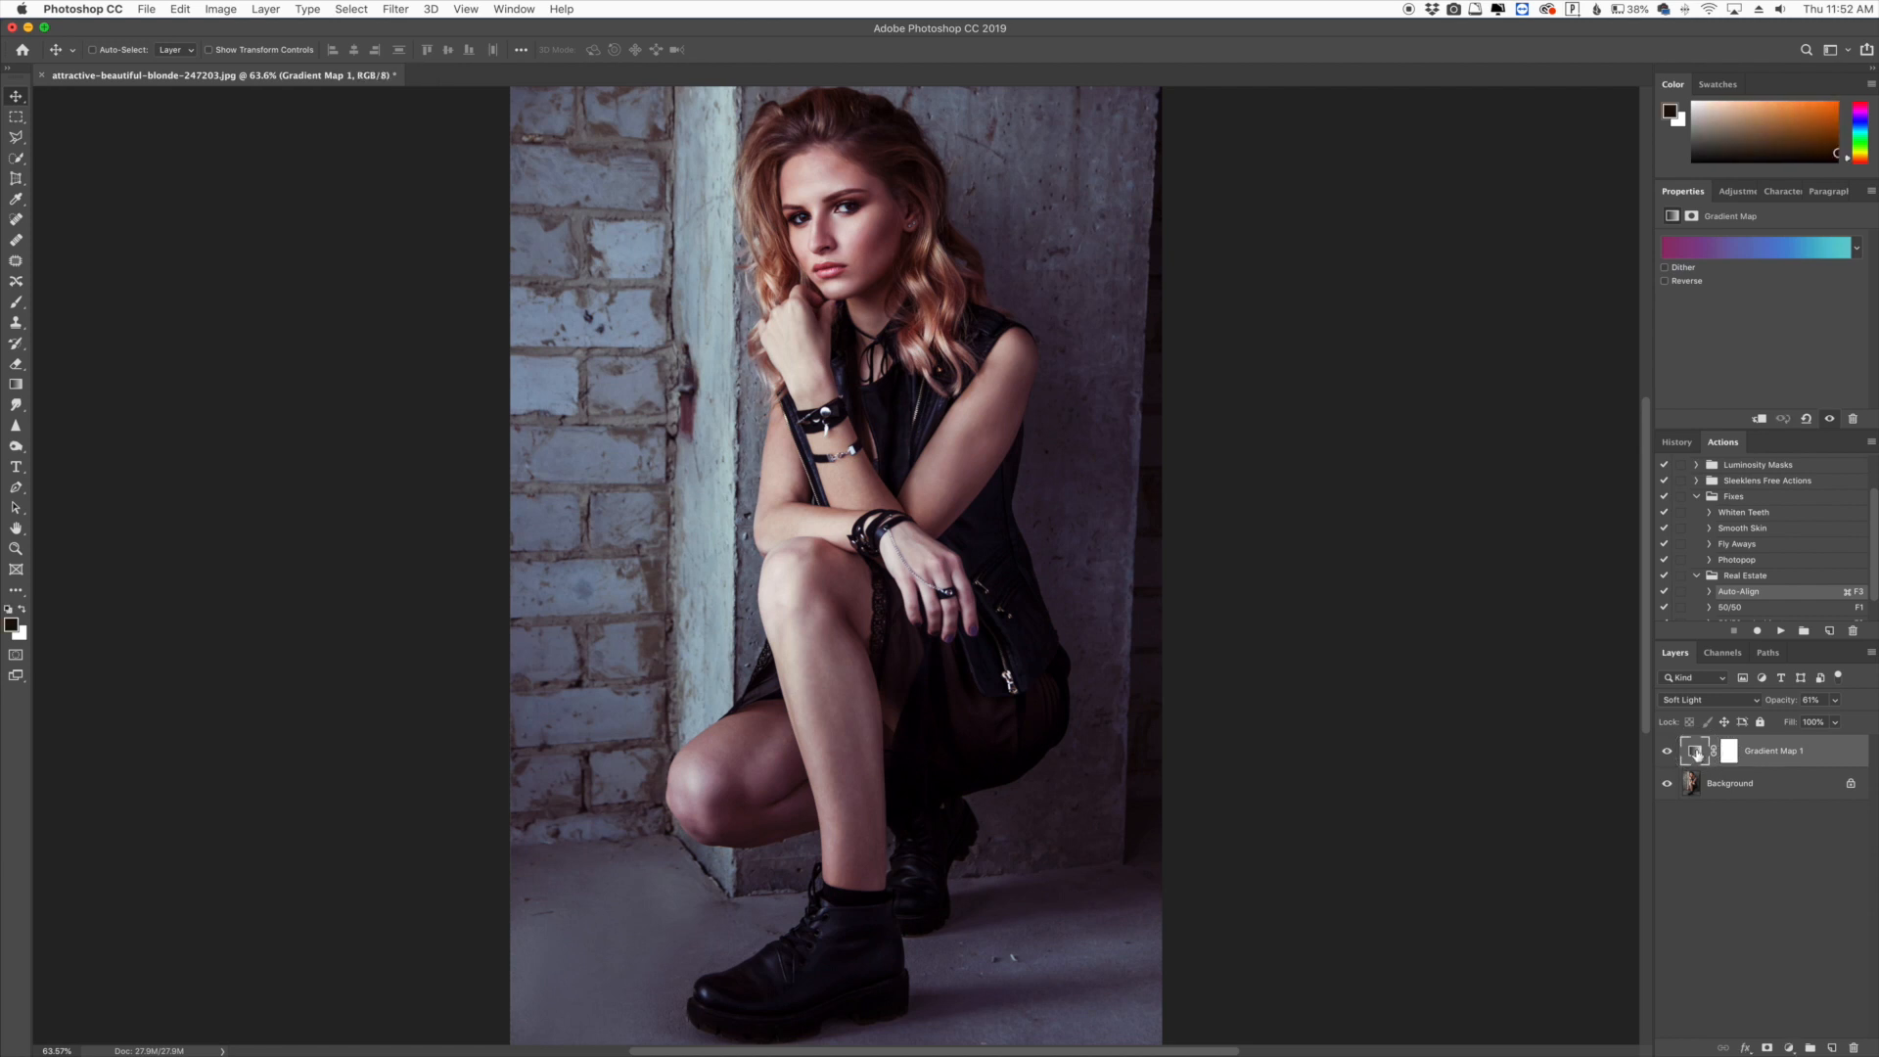
- Reopen the Gradient Editor and randomize the noise gradient again to try new colours
click(1730, 247)
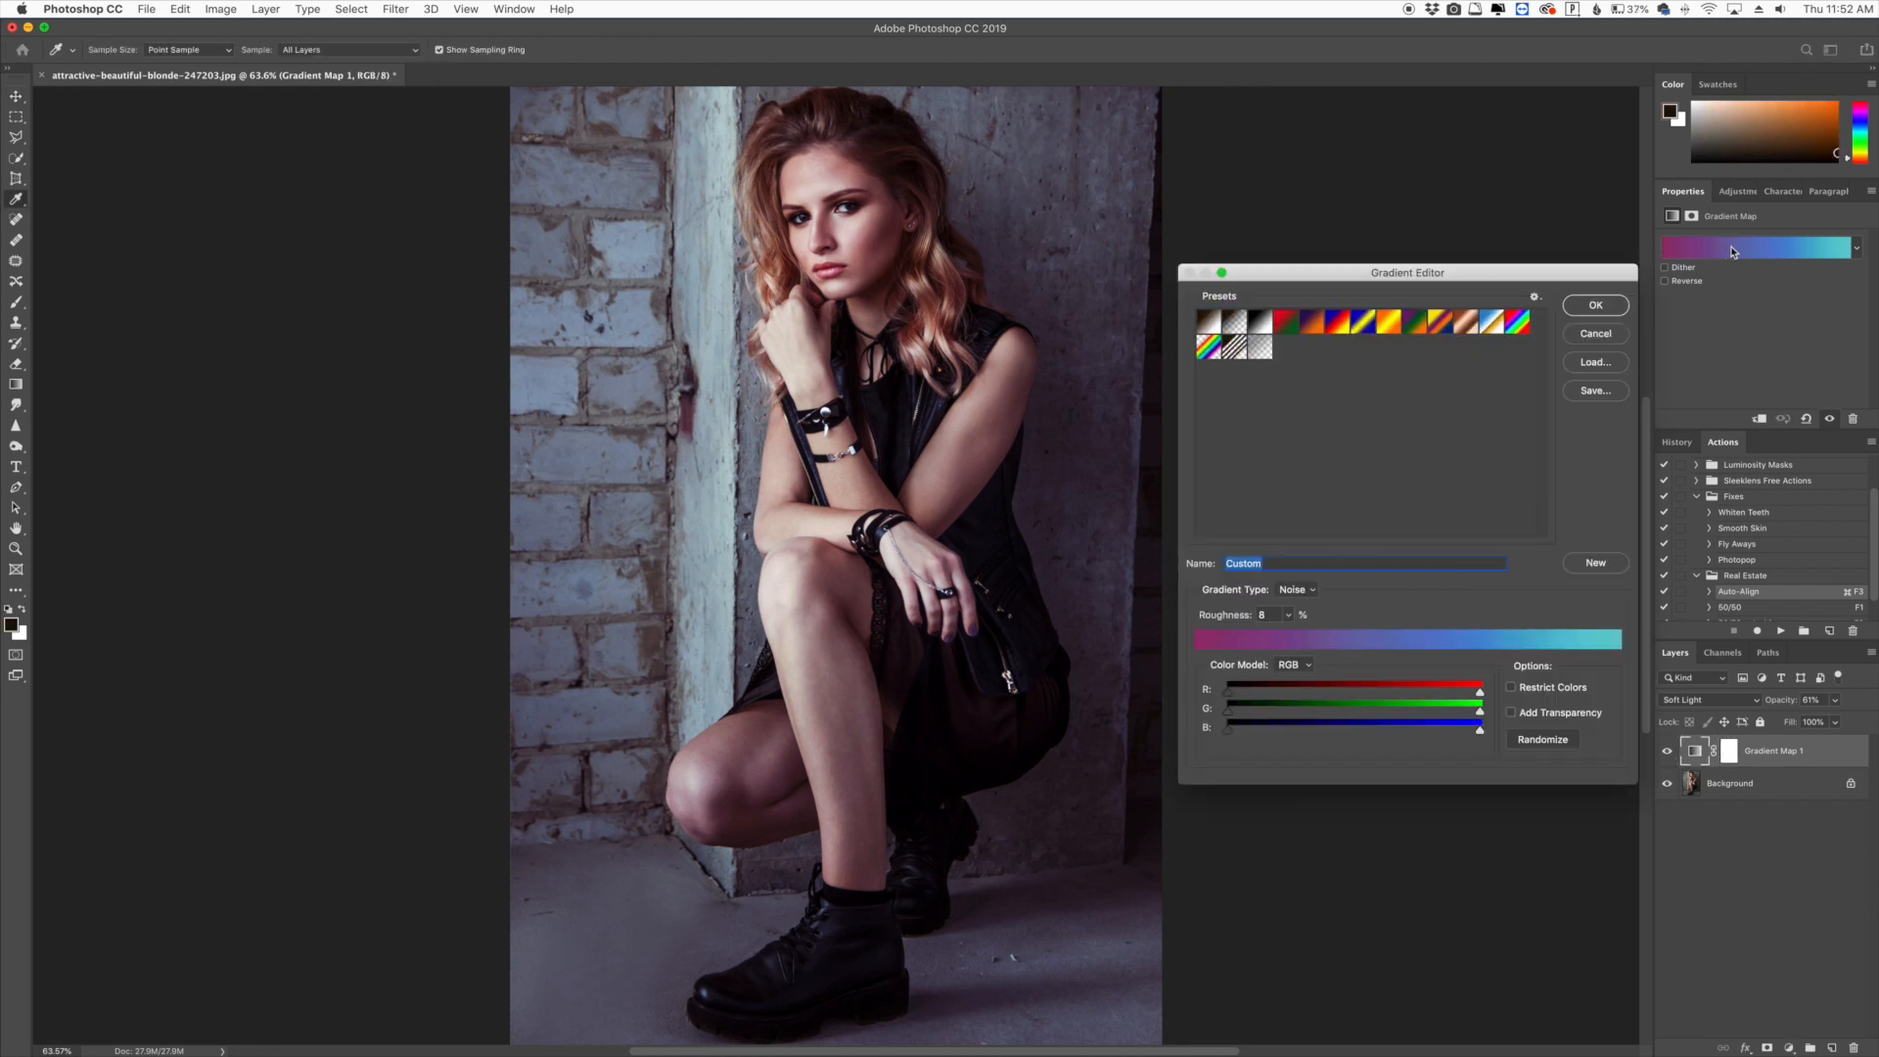
click(1542, 740)
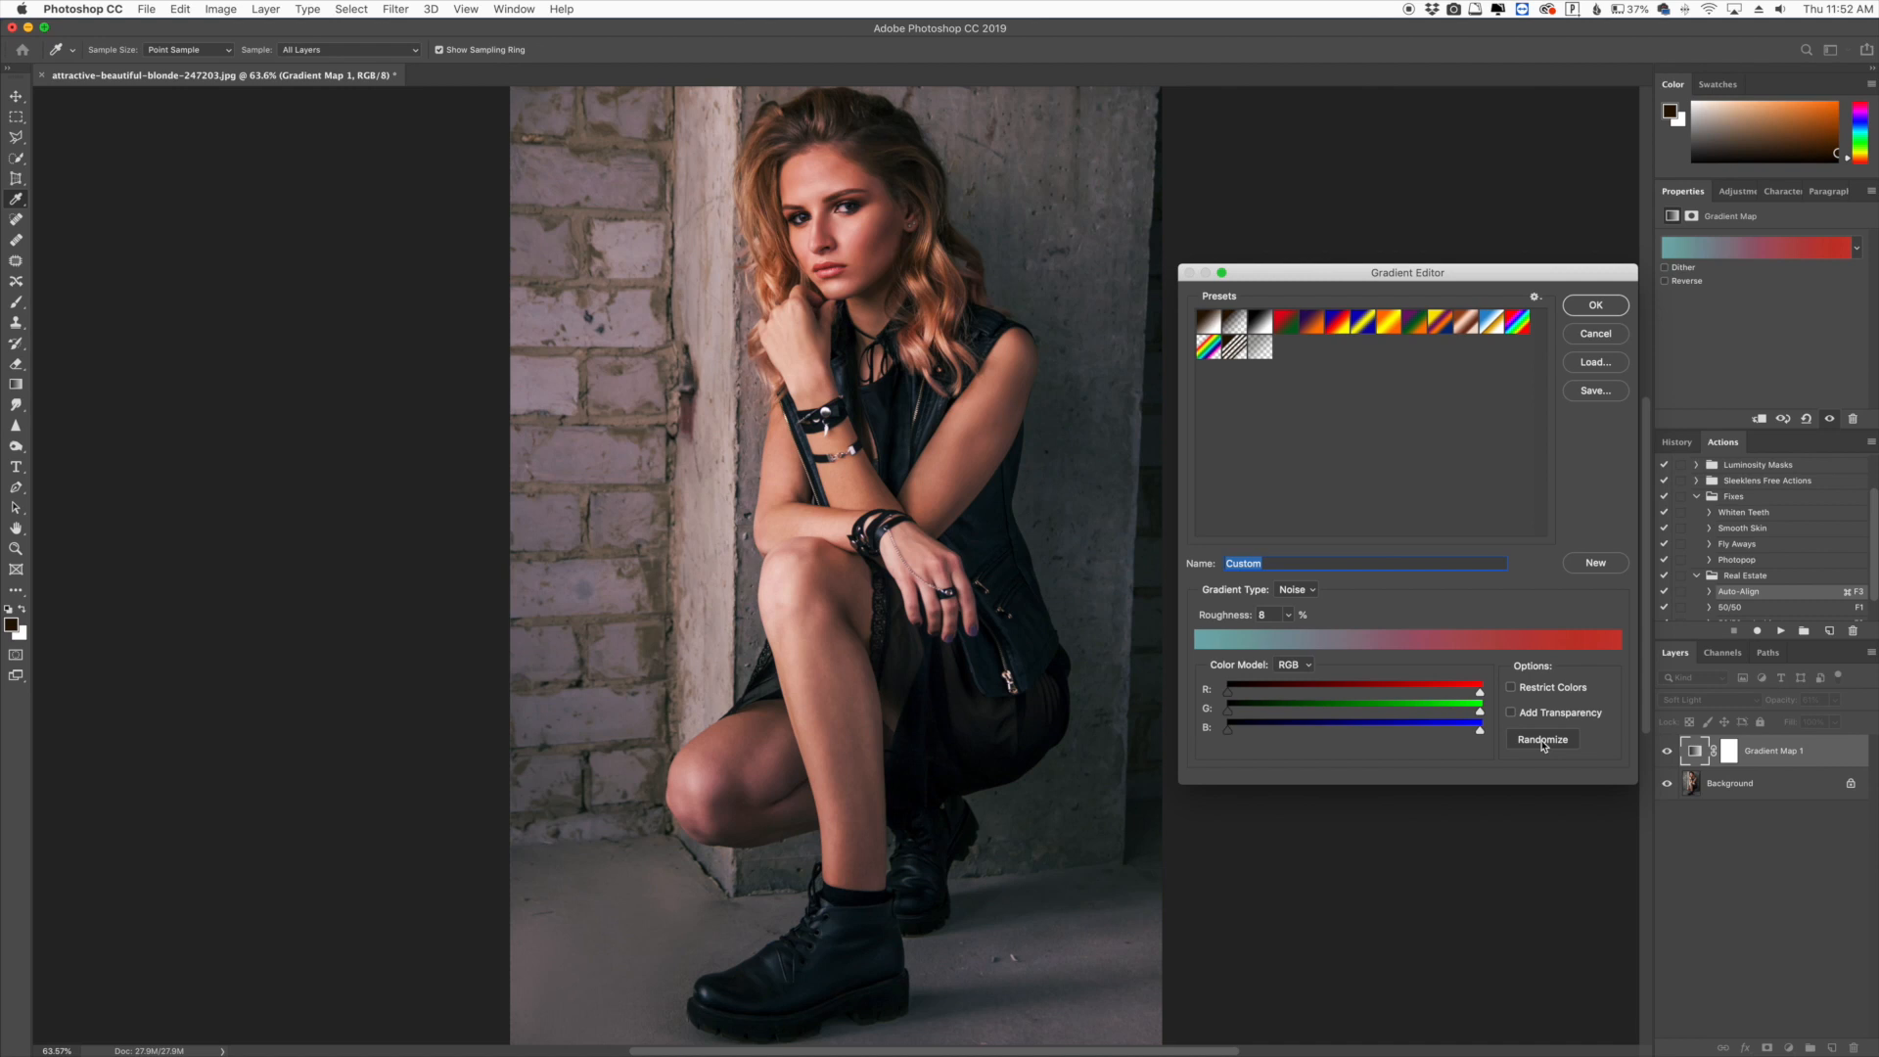
click(1542, 740)
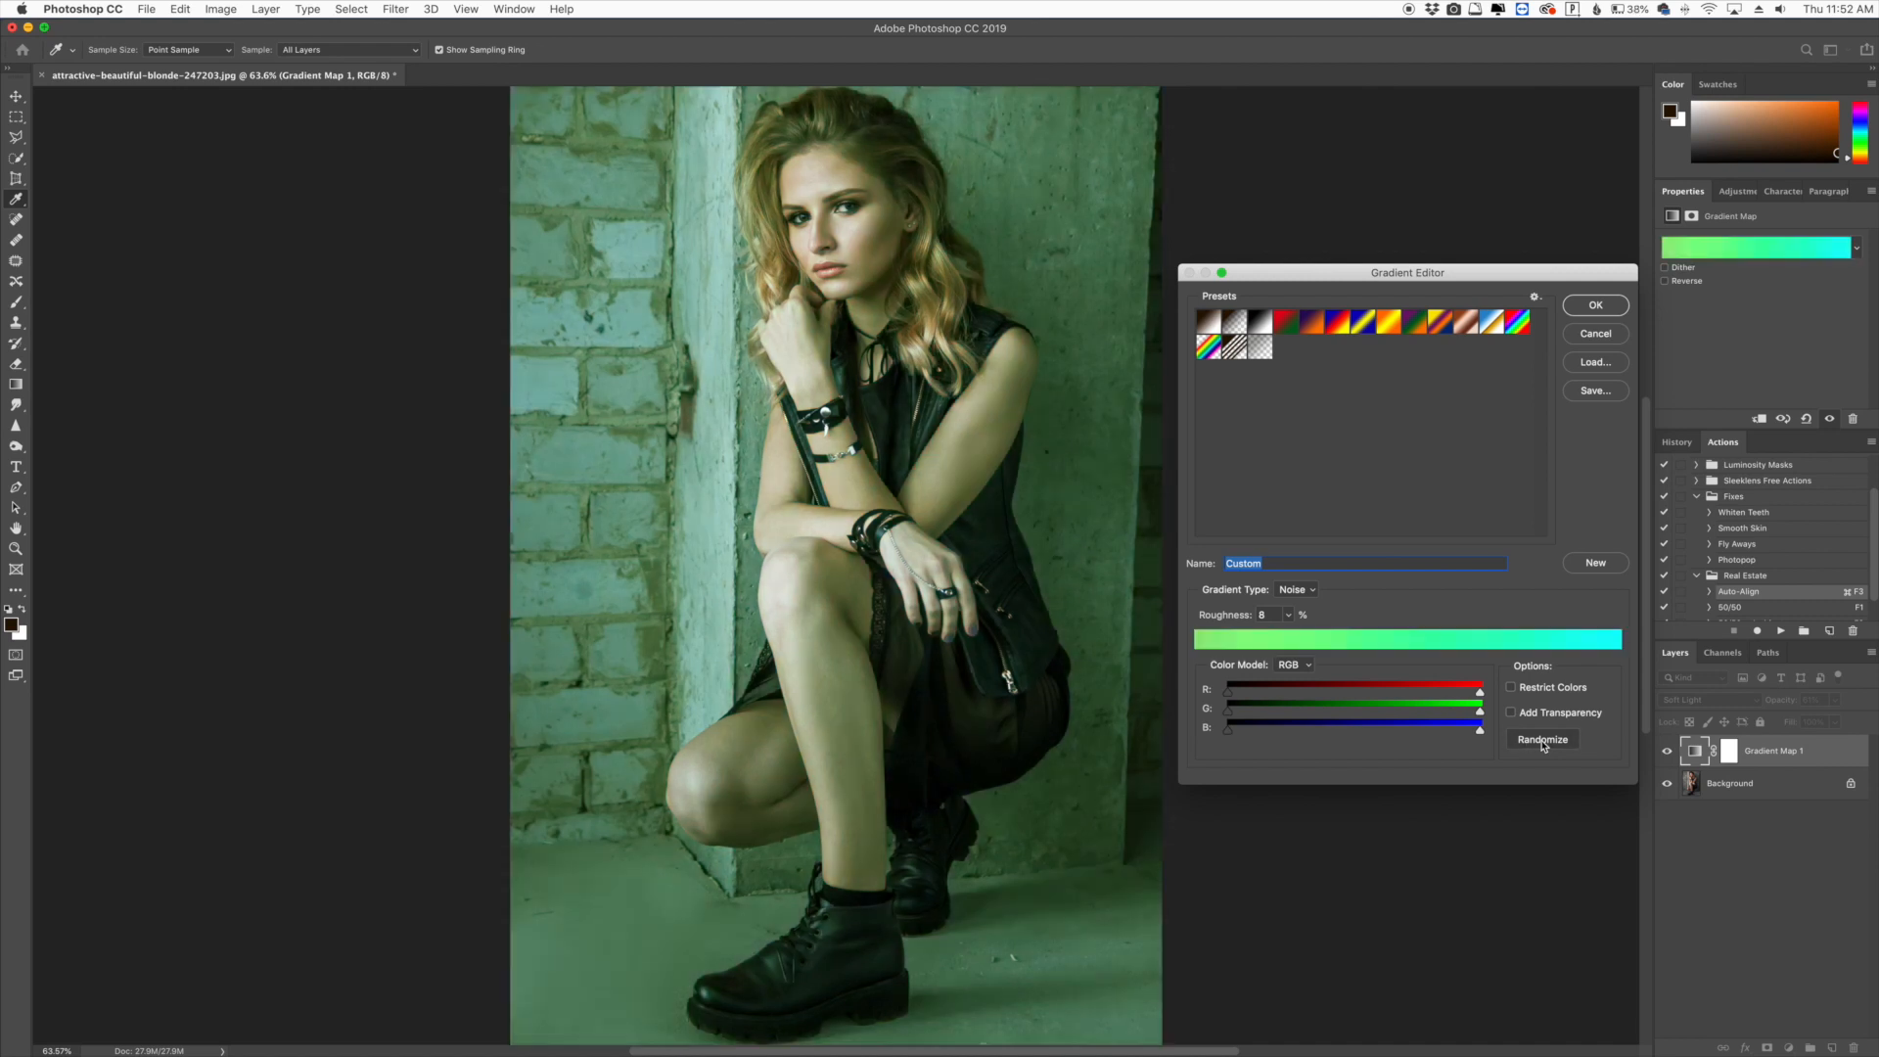
click(1542, 741)
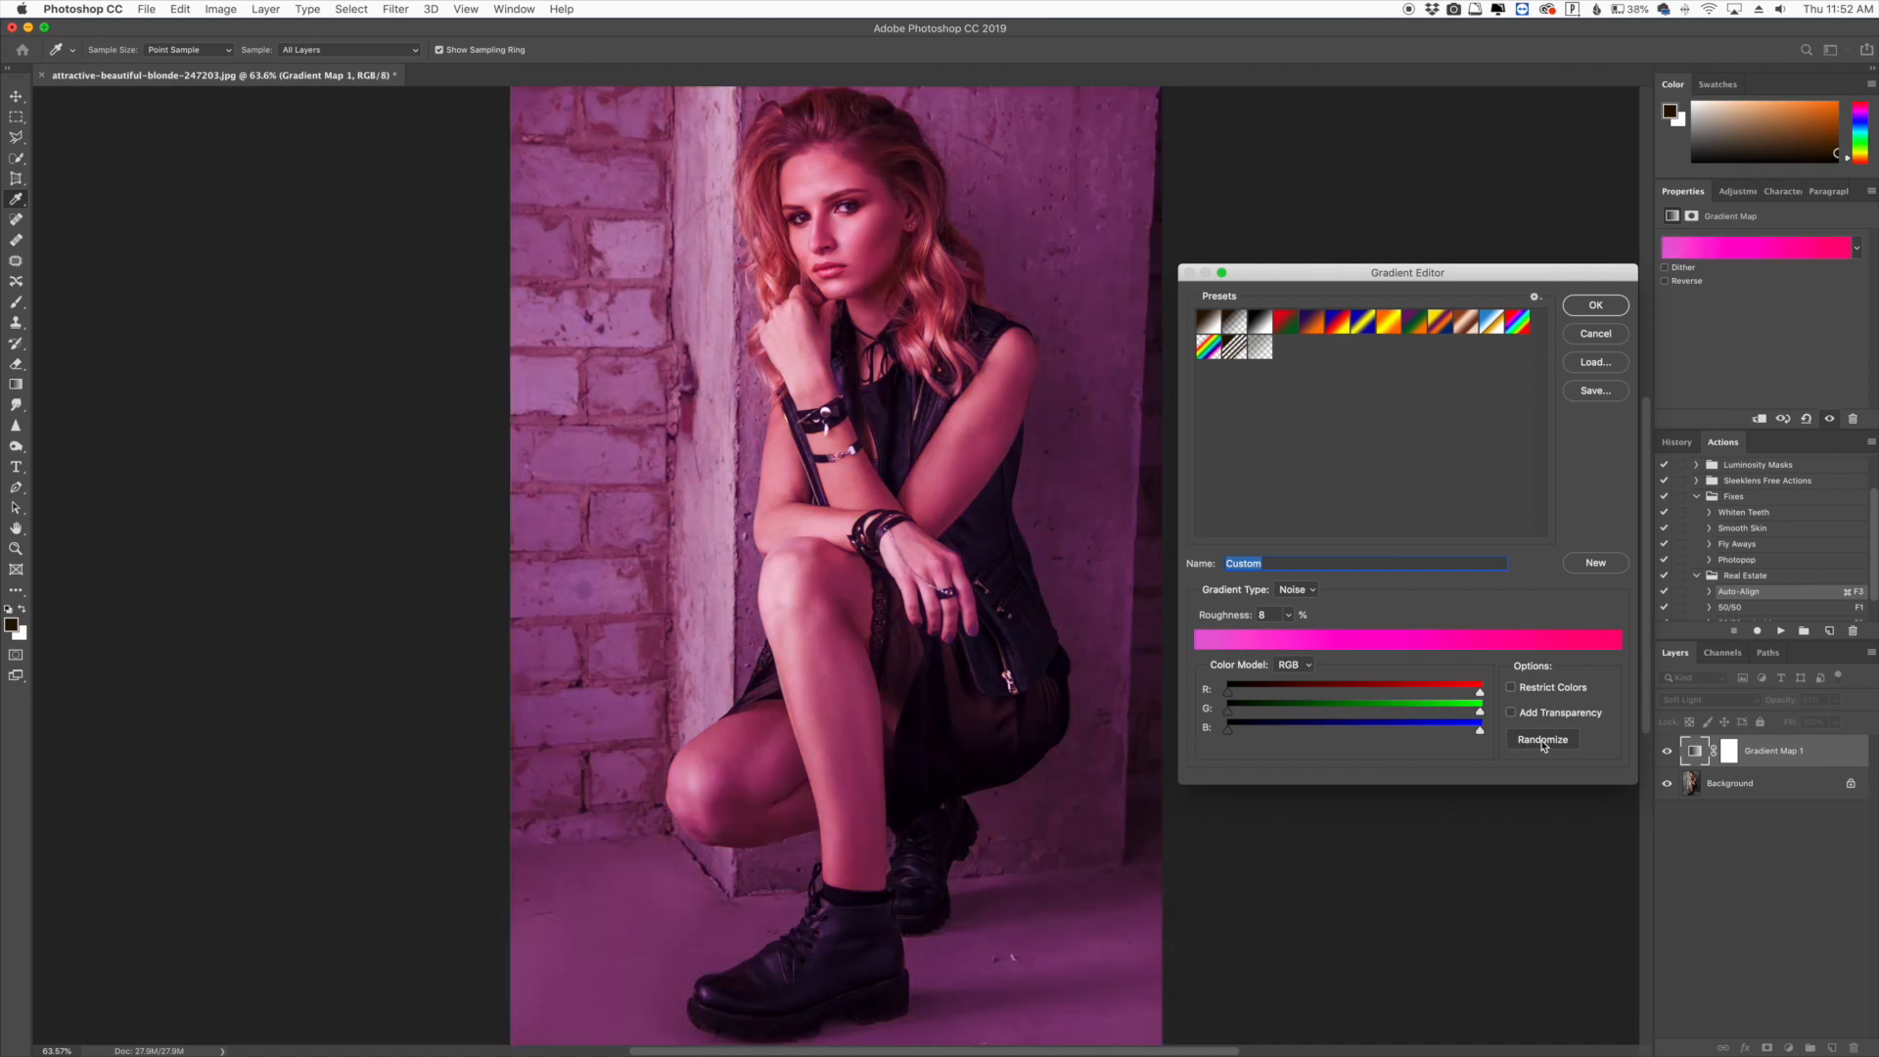